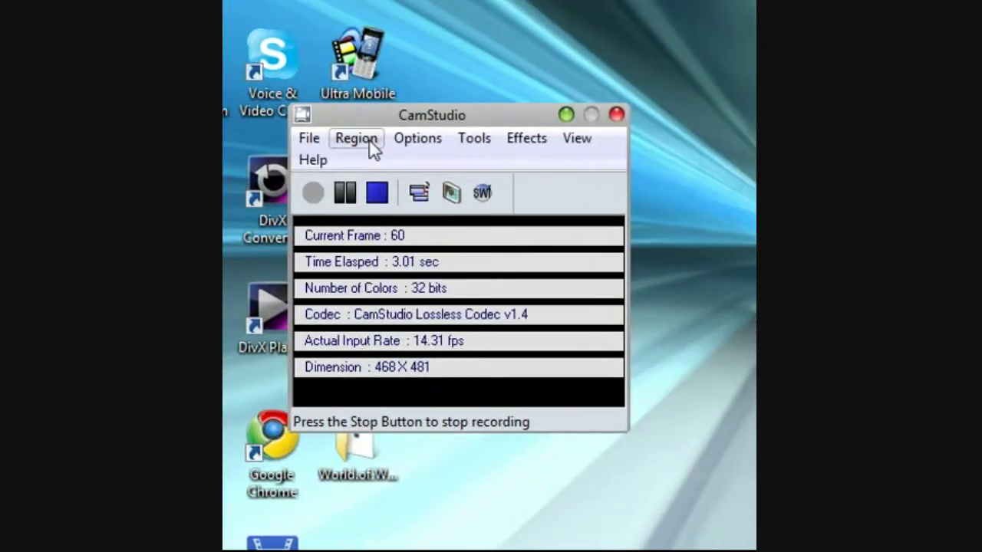
- Inspect CamStudio's current video compressor and codec list, then cancel without changes
{"action": "left_click", "coordinate": [418, 138]}
{"action": "left_click", "coordinate": [434, 160]}
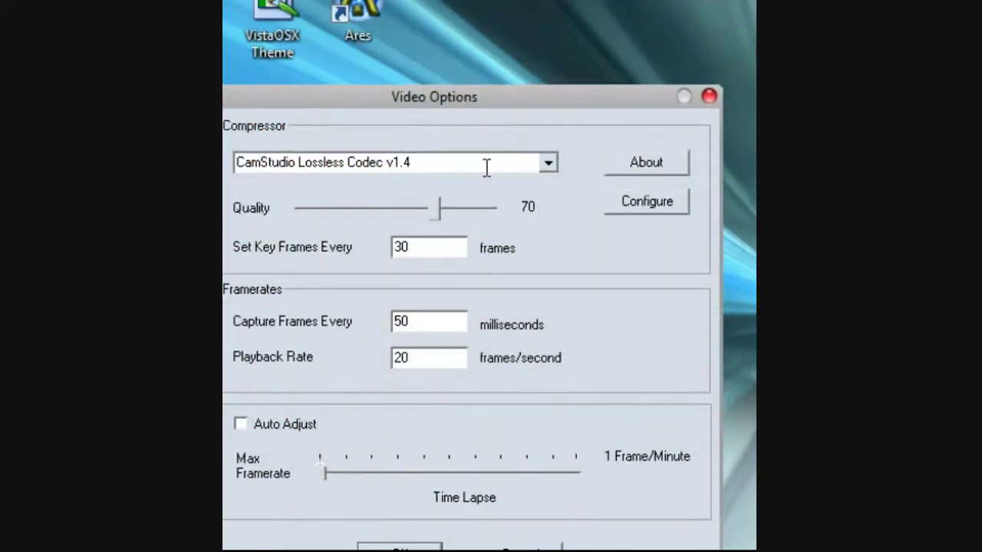
{"action": "left_click", "coordinate": [483, 99]}
{"action": "left_click", "coordinate": [555, 161]}
{"action": "left_click", "coordinate": [554, 161]}
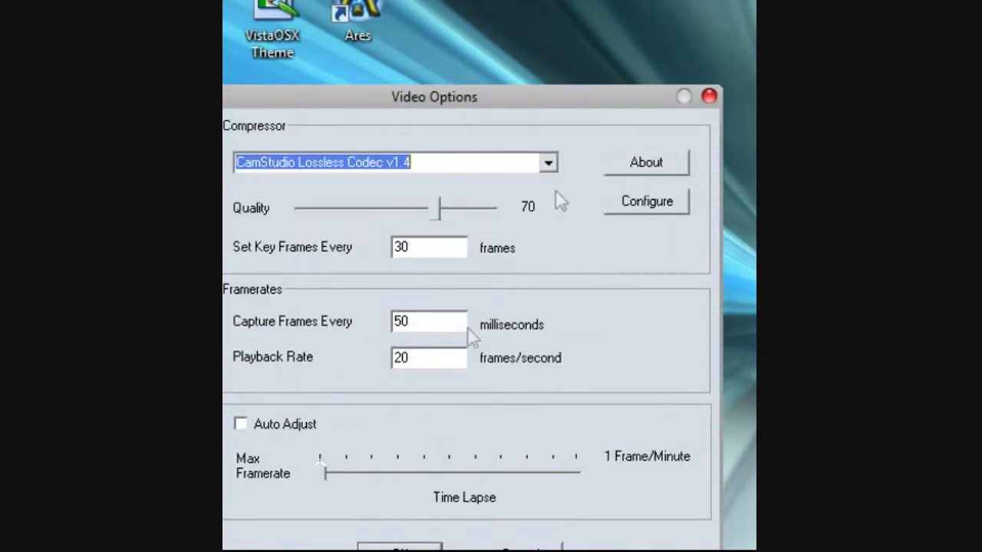
{"action": "left_click", "coordinate": [573, 358]}
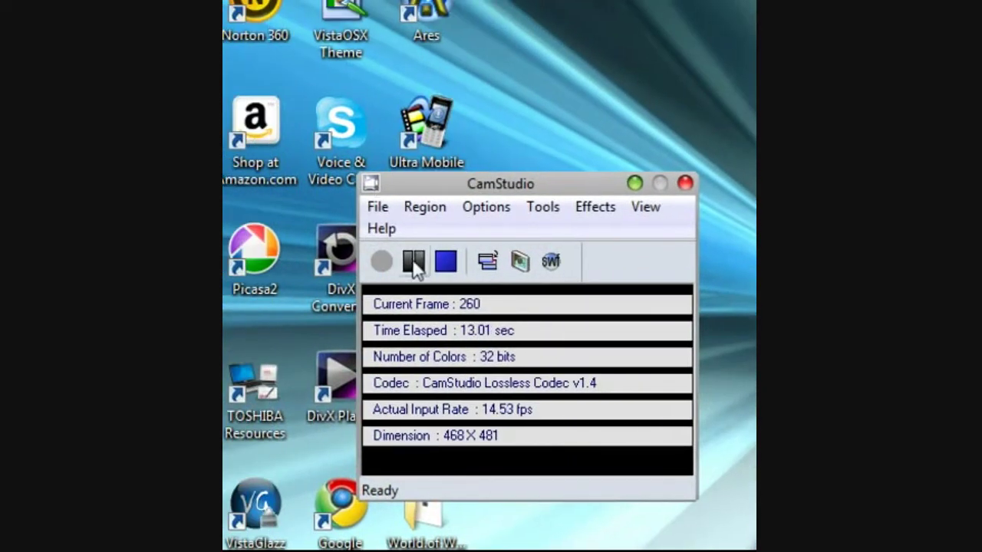
- Reopen Video Options and keep CamStudio Lossless Codec v1.4 as the compressor
{"action": "left_click", "coordinate": [479, 207]}
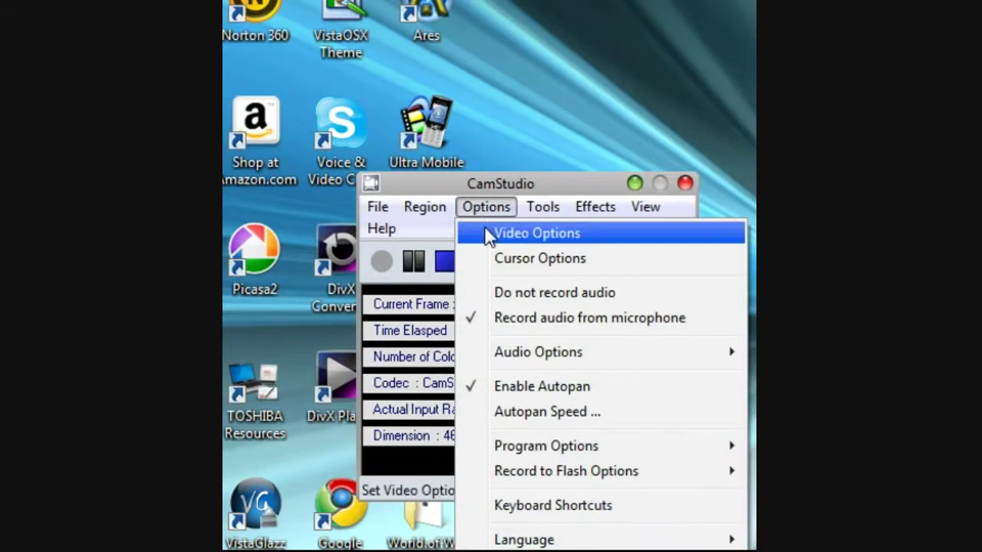
{"action": "left_click", "coordinate": [485, 229]}
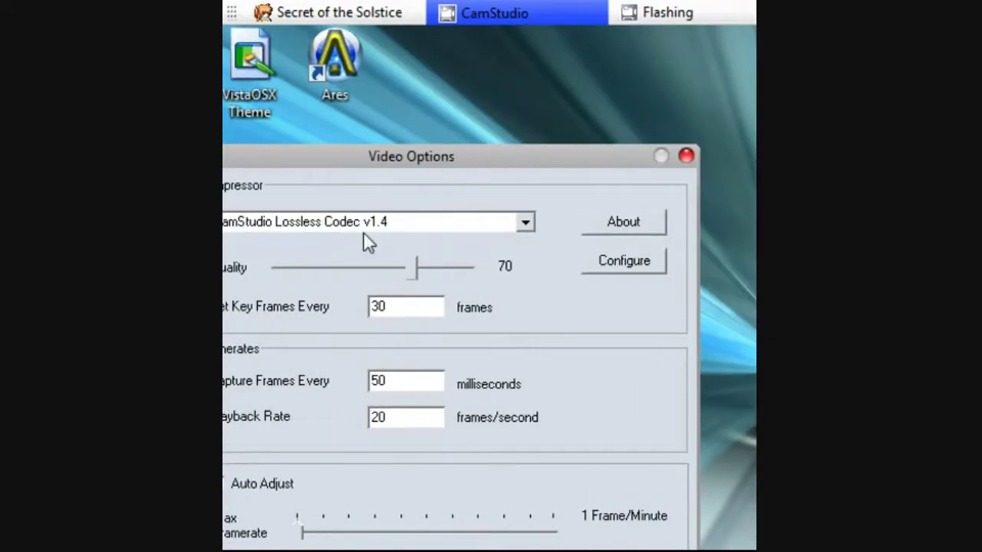
{"action": "left_click", "coordinate": [548, 222]}
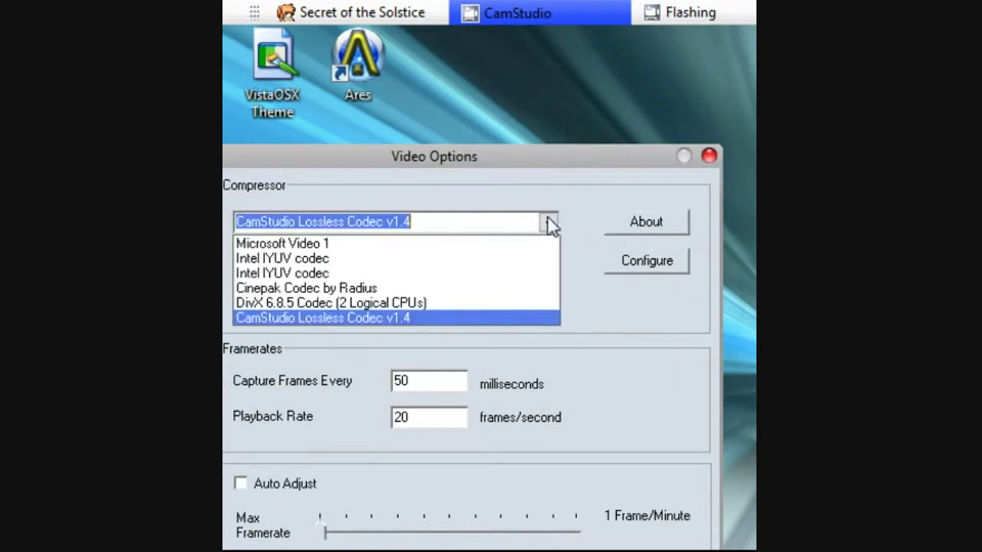
{"action": "left_click", "coordinate": [549, 222]}
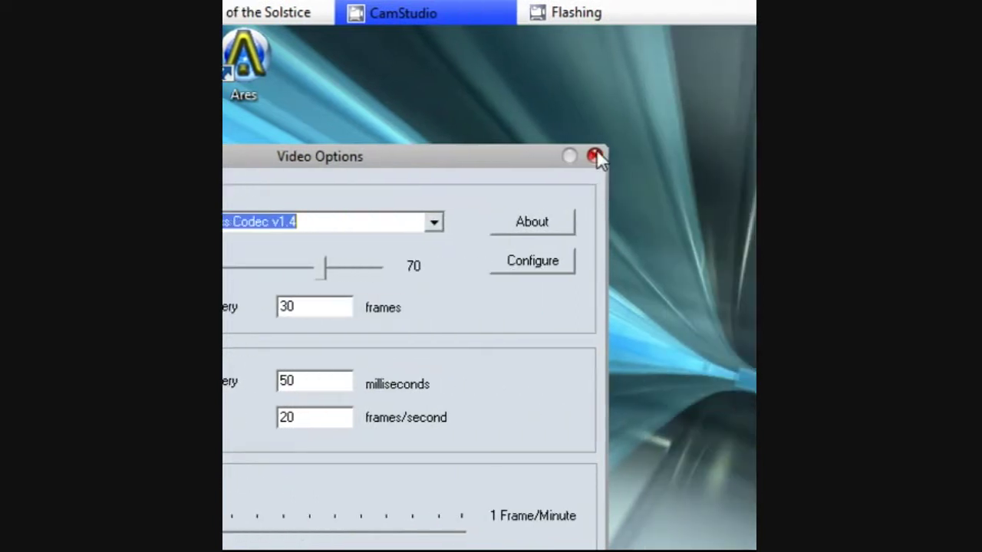
{"action": "left_click", "coordinate": [596, 154]}
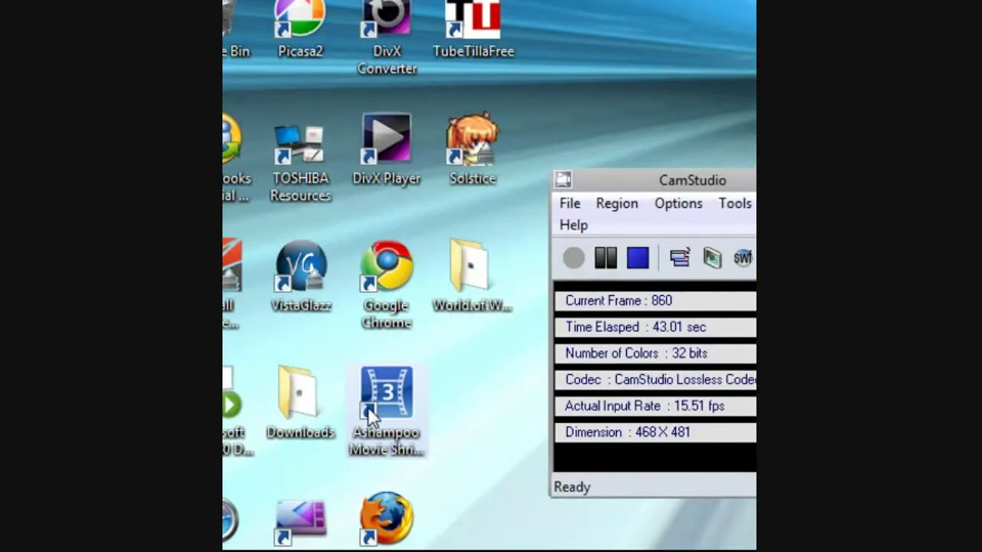
- Dismiss the Ashampoo Movie Shrink & Burn 3 shortcut menu and move CamStudio up-left
{"action": "right_click", "coordinate": [369, 417]}
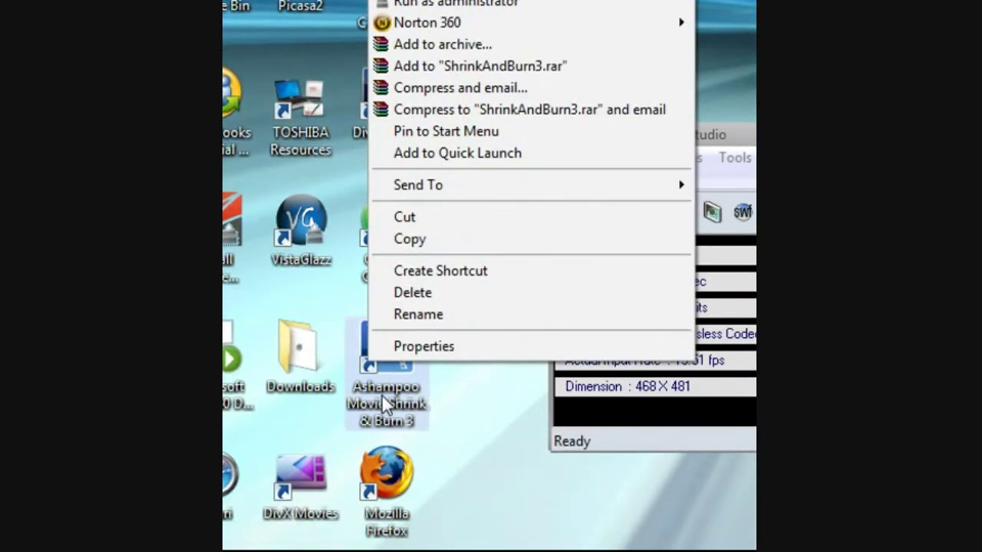
{"action": "left_click", "coordinate": [495, 468]}
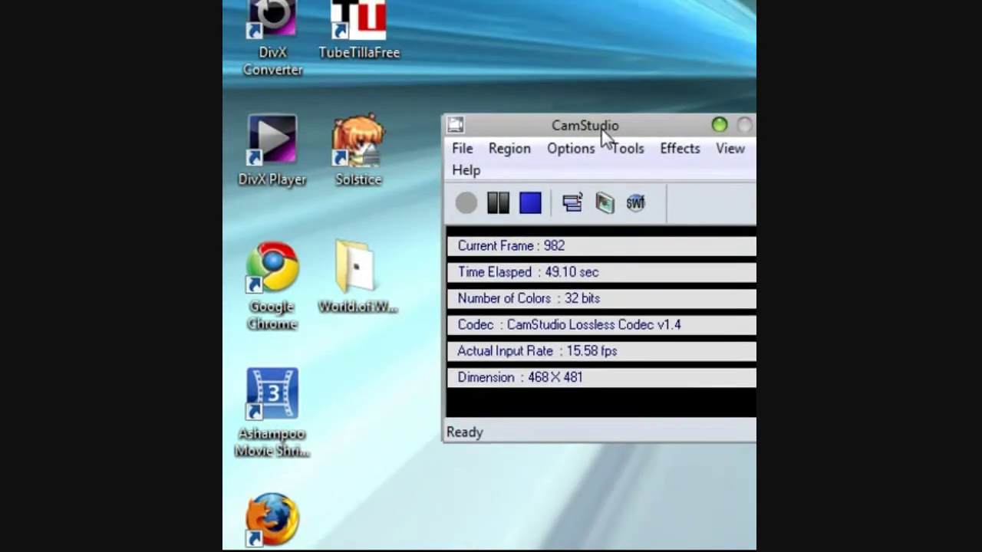
{"action": "left_click_drag", "start_coordinate": [597, 119], "coordinate": [451, 1]}
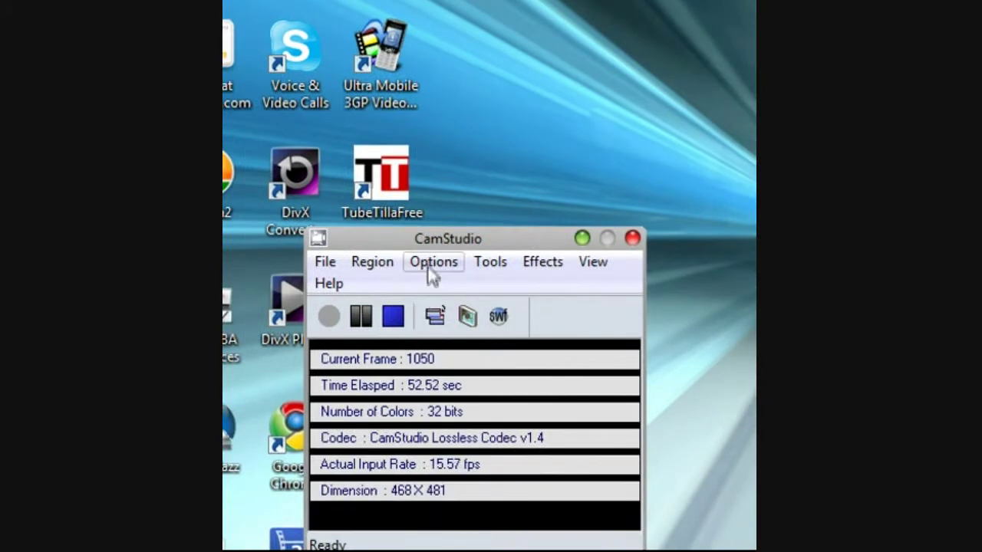
- Move the CamStudio window up and to the right
{"action": "left_click", "coordinate": [432, 265]}
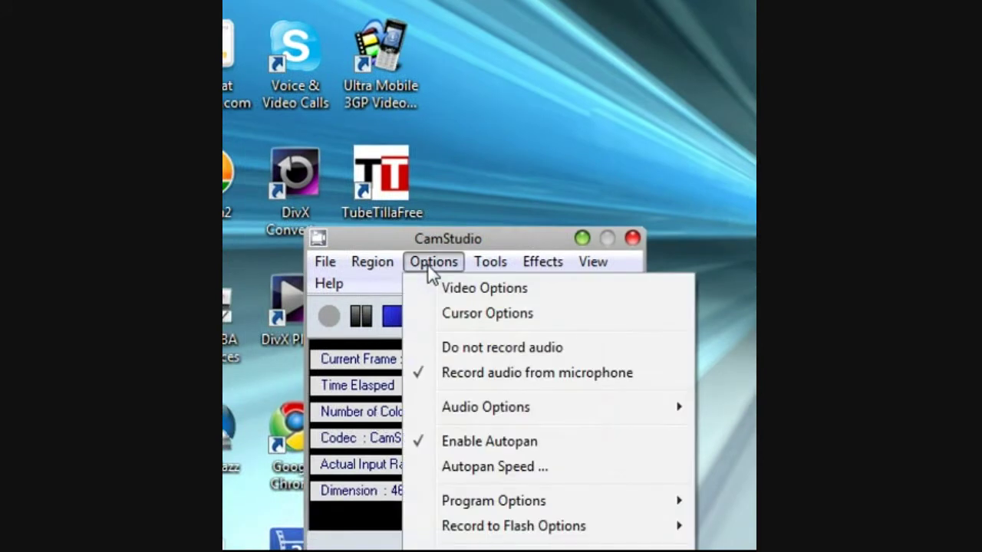
{"action": "left_click", "coordinate": [428, 270]}
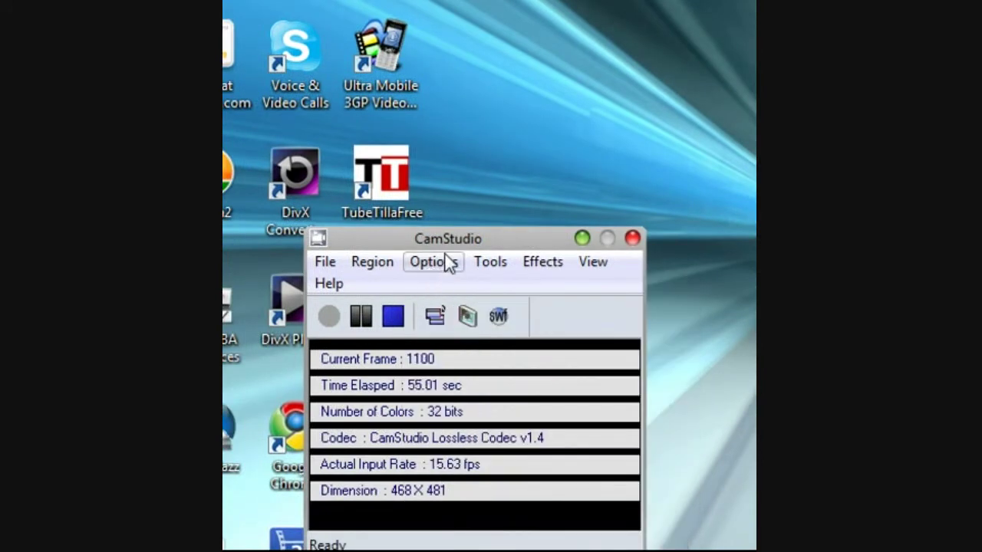
{"action": "left_click_drag", "start_coordinate": [461, 244], "coordinate": [516, 171]}
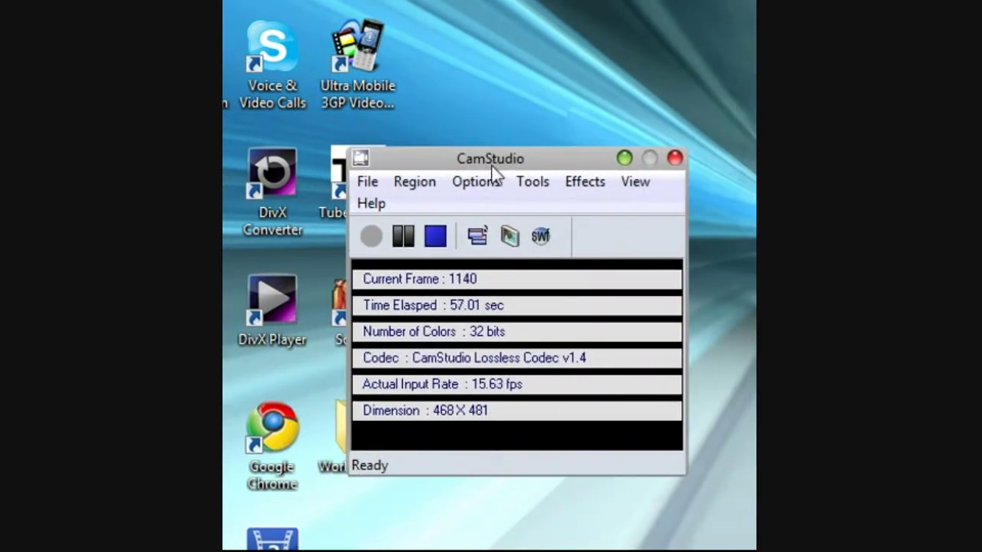
- Confirm LZO encoding in the lossless codec's Configure settings and accept Video Options
{"action": "left_click", "coordinate": [499, 182]}
{"action": "left_click", "coordinate": [518, 207]}
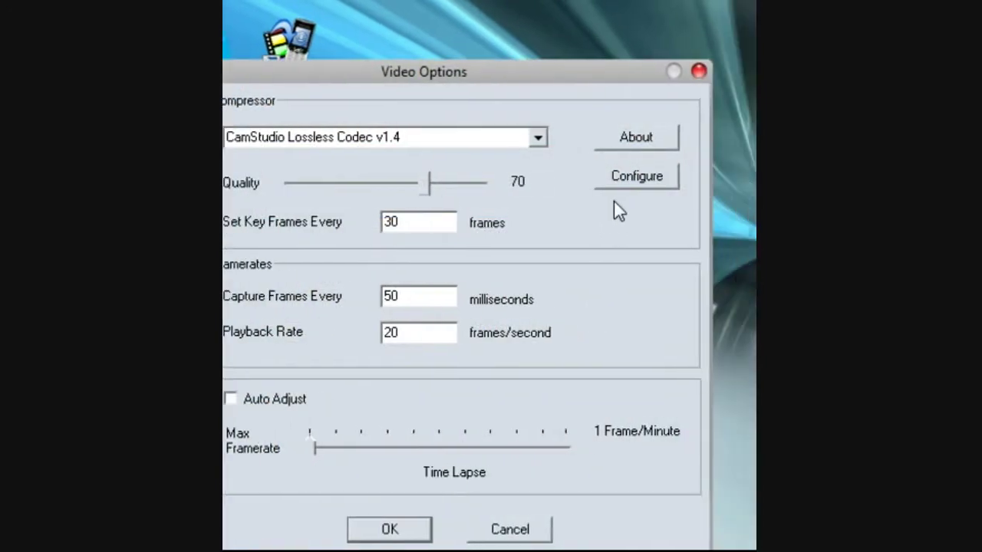
{"action": "left_click", "coordinate": [618, 180]}
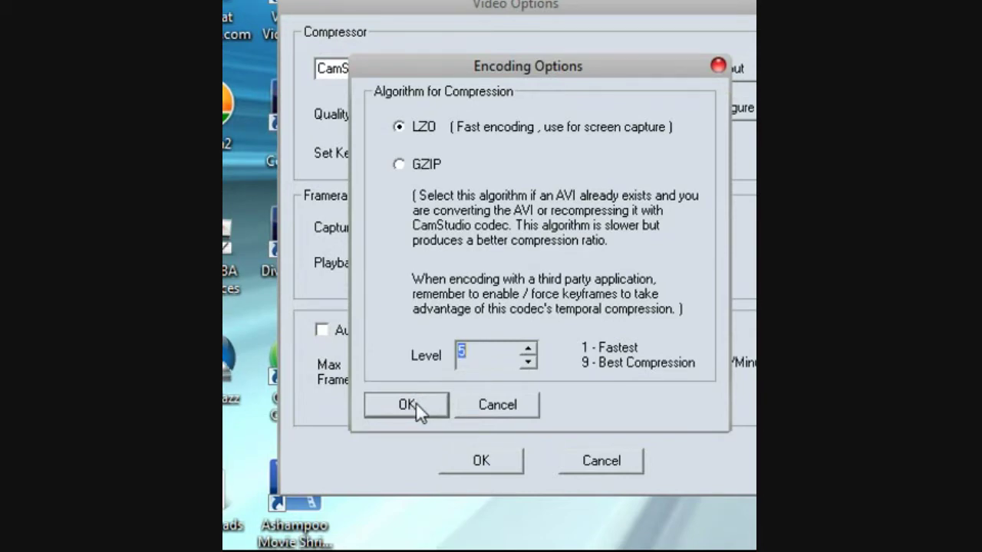
{"action": "left_click", "coordinate": [408, 405]}
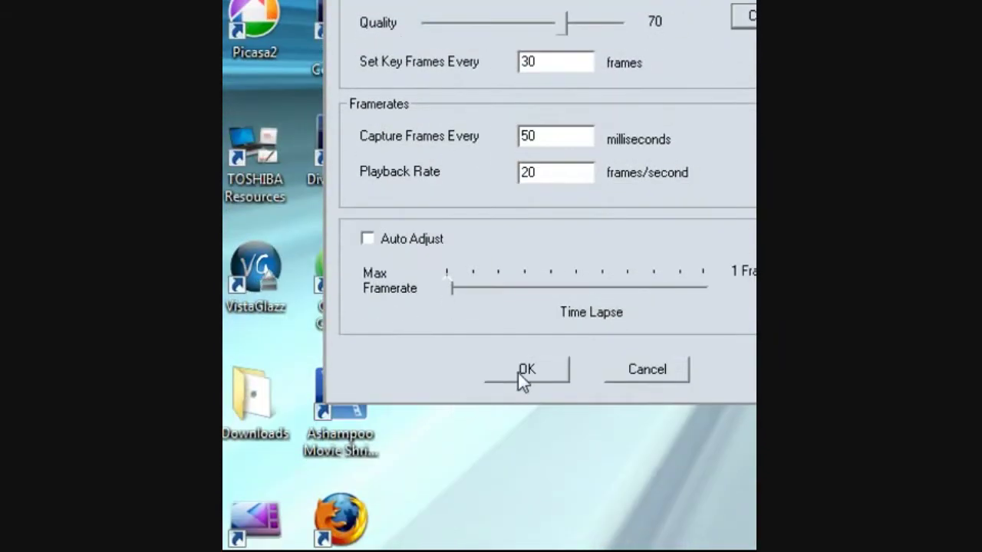
{"action": "left_click", "coordinate": [413, 530]}
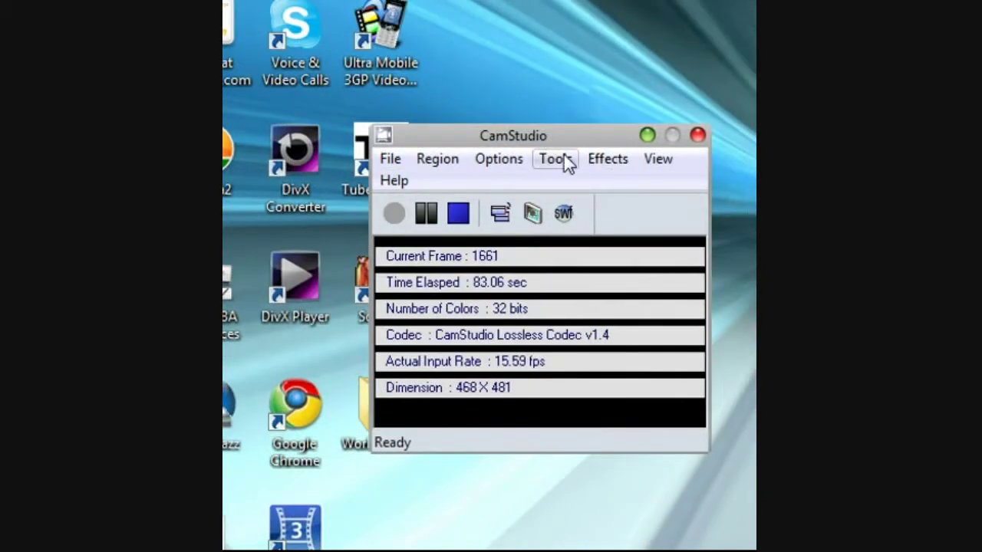
- Browse CamStudio's Tools and Options menus, closing them unchanged
{"action": "left_click", "coordinate": [564, 157]}
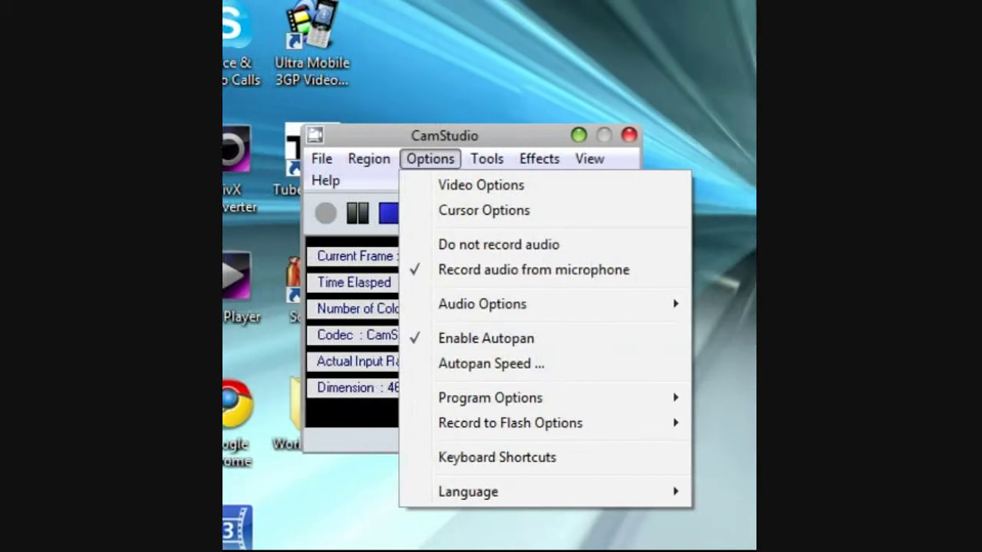
{"action": "left_click", "coordinate": [746, 319]}
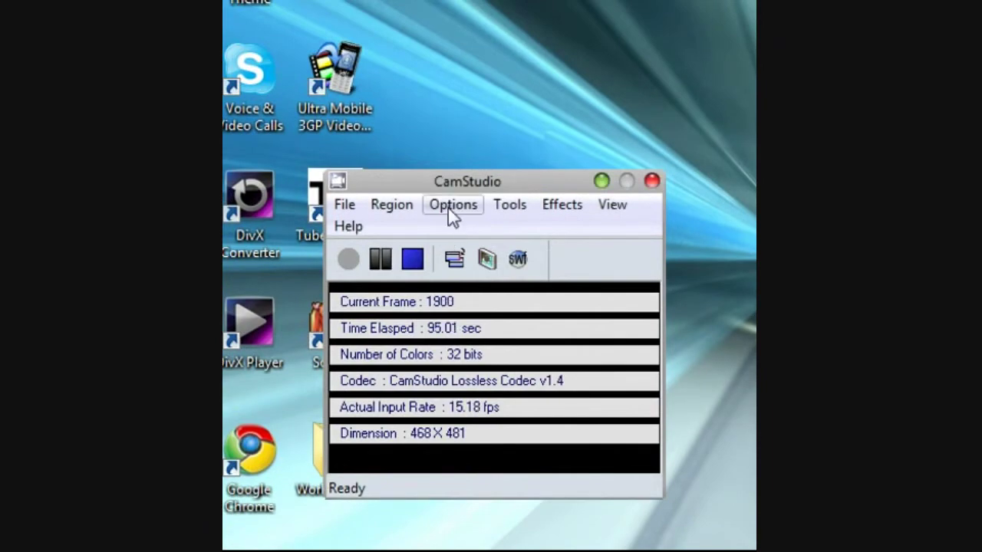
{"action": "left_click", "coordinate": [448, 208]}
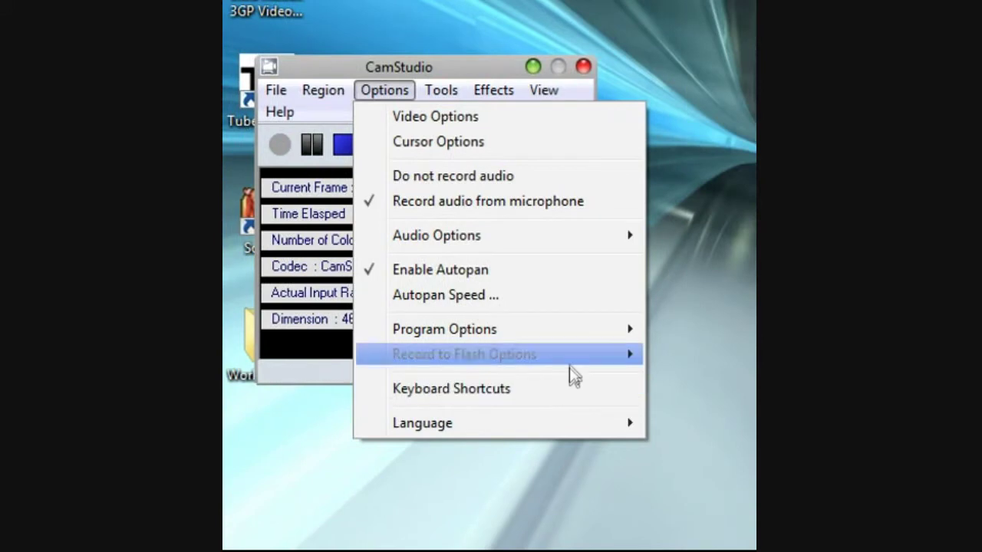
{"action": "mouse_move", "coordinate": [628, 360]}
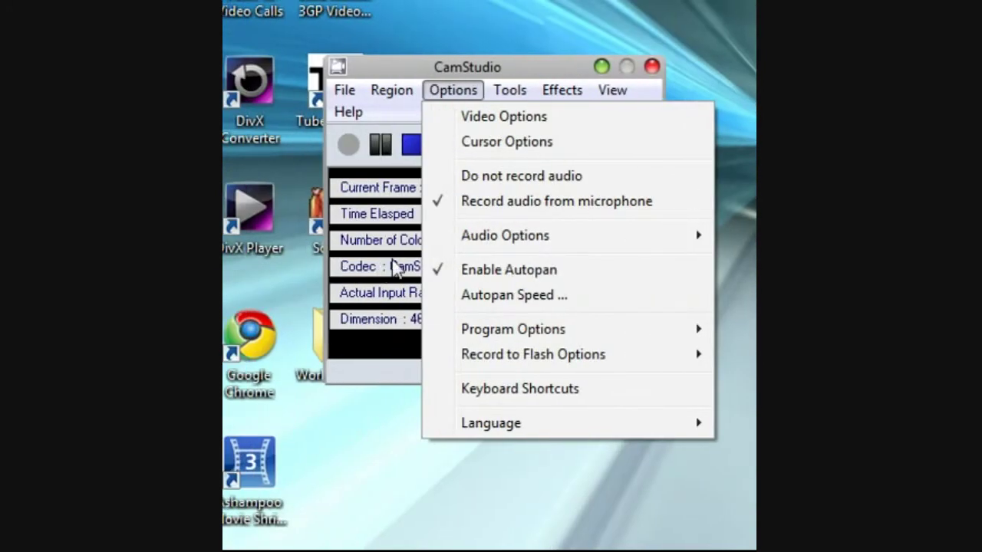
{"action": "left_click", "coordinate": [386, 257]}
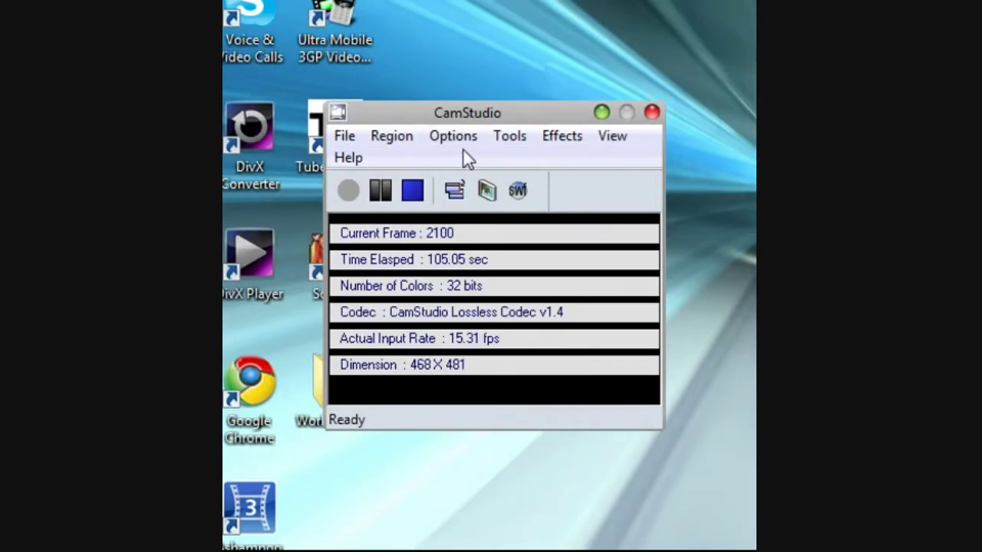
- Review the Options menu once more, then open Tools > Screen Annotations
{"action": "left_click", "coordinate": [460, 92]}
{"action": "mouse_move", "coordinate": [505, 234]}
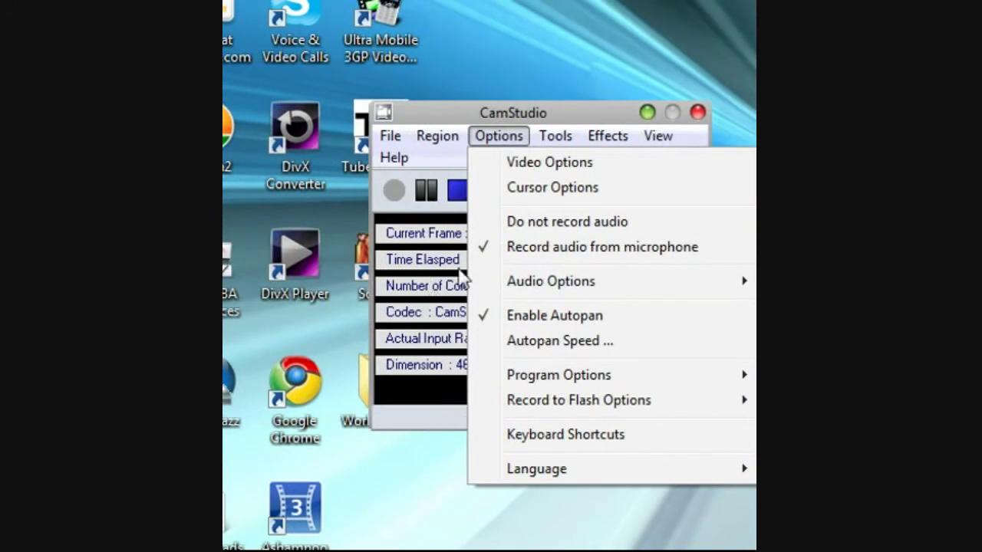
{"action": "left_click", "coordinate": [414, 335]}
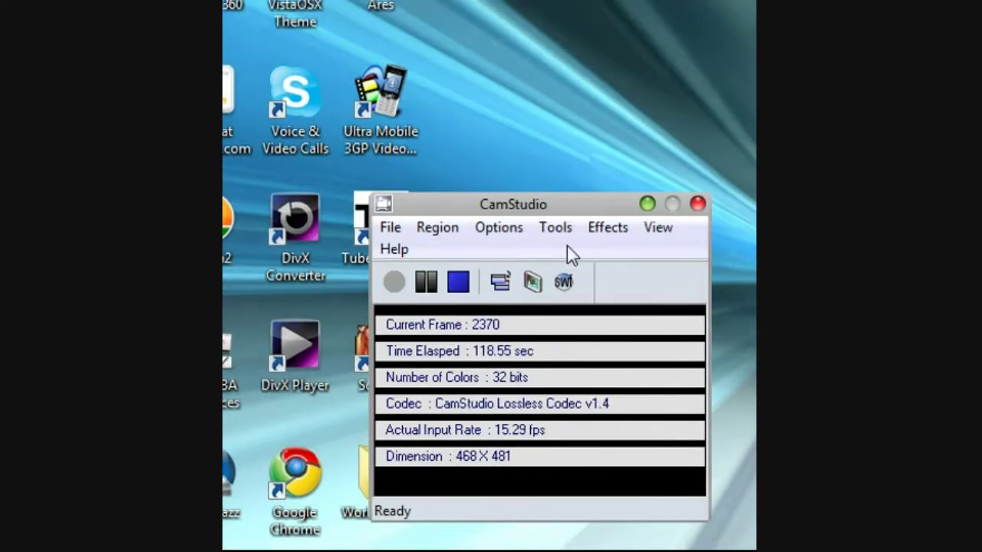
{"action": "left_click", "coordinate": [557, 136]}
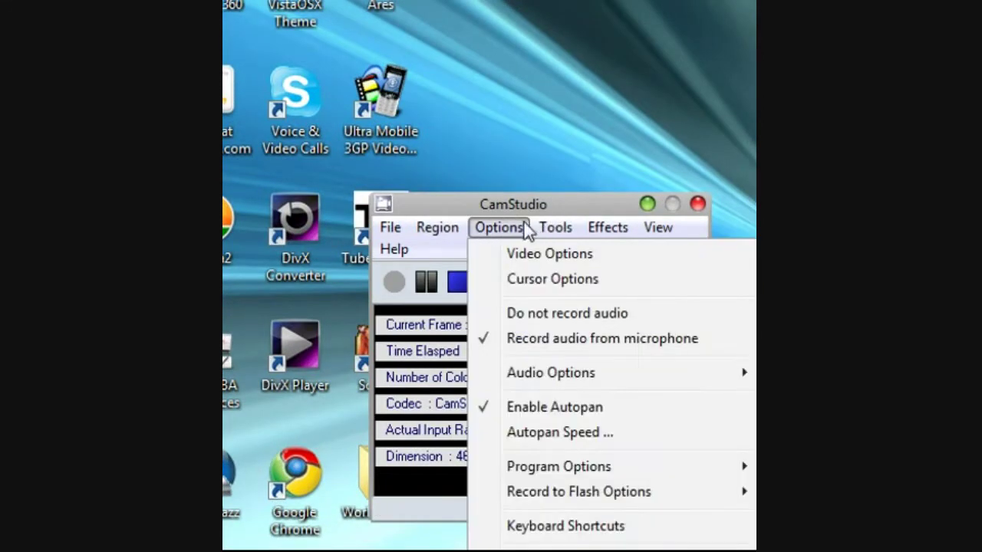
{"action": "left_click", "coordinate": [582, 256]}
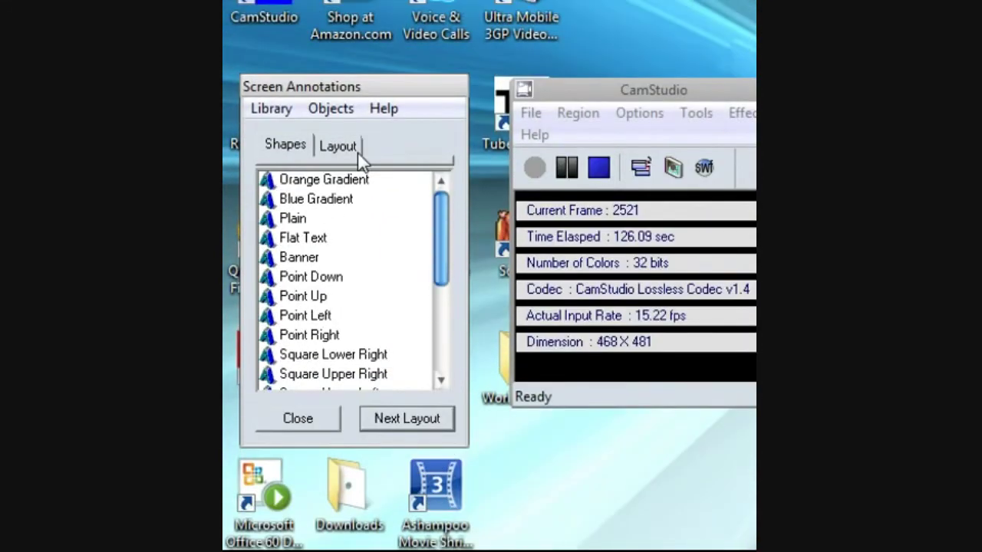
- View the annotation Layout tab, close Screen Annotations, and browse the Region menu keeping Fixed Region
{"action": "left_click", "coordinate": [358, 130]}
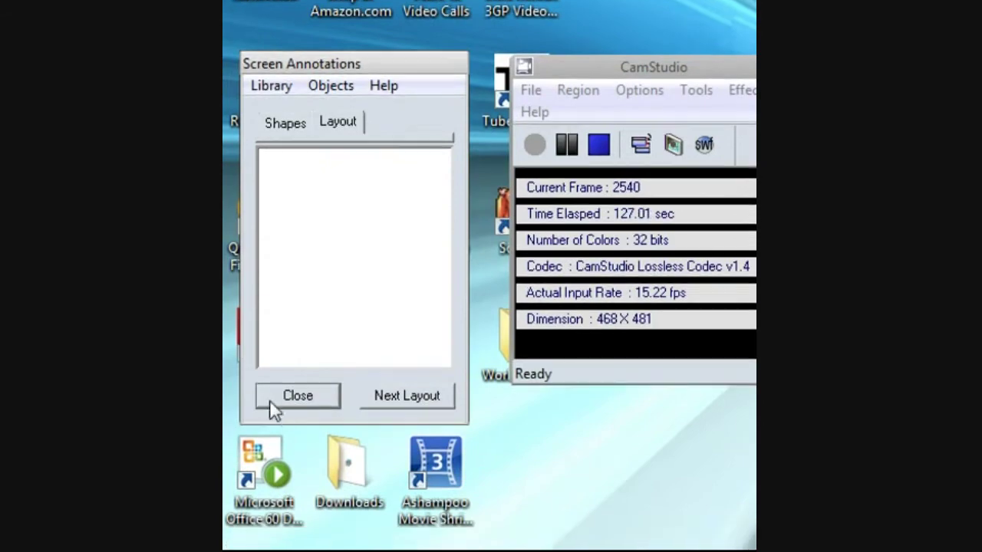
{"action": "left_click", "coordinate": [298, 396]}
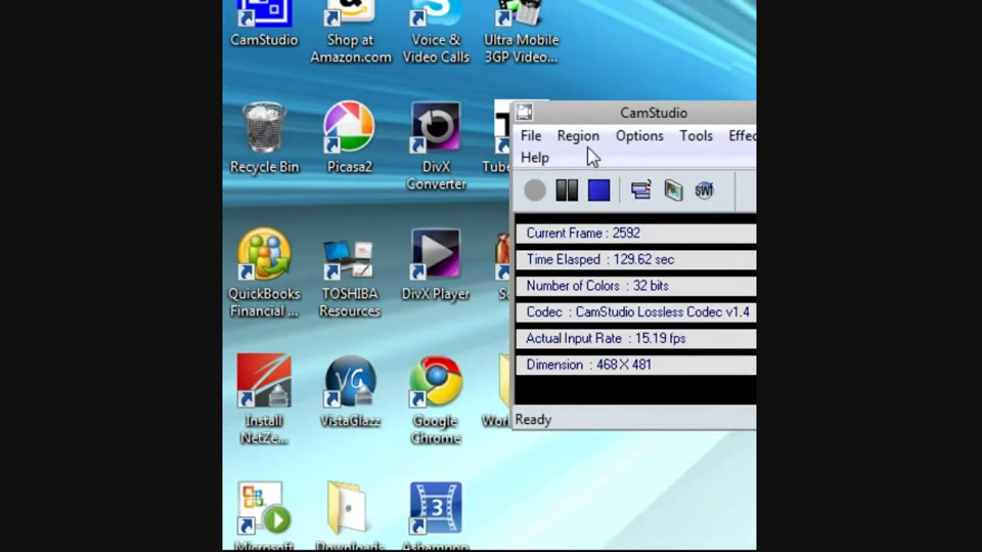
{"action": "left_click", "coordinate": [579, 91]}
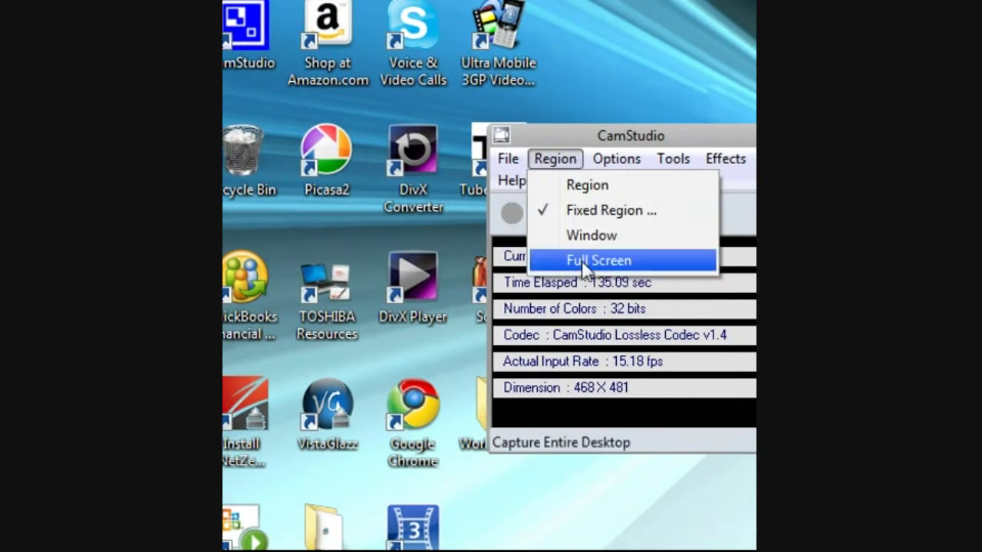
{"action": "mouse_move", "coordinate": [508, 158]}
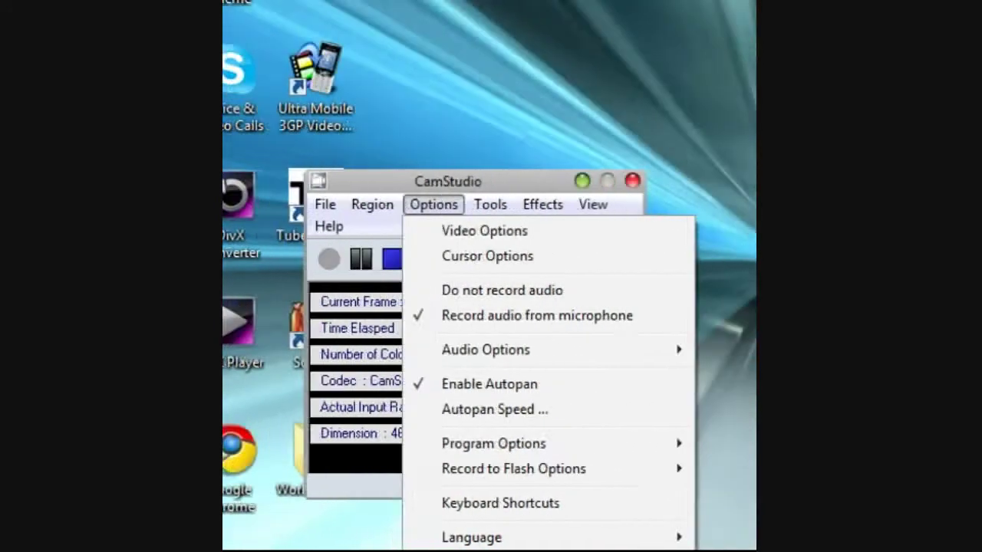
{"action": "left_click", "coordinate": [930, 235]}
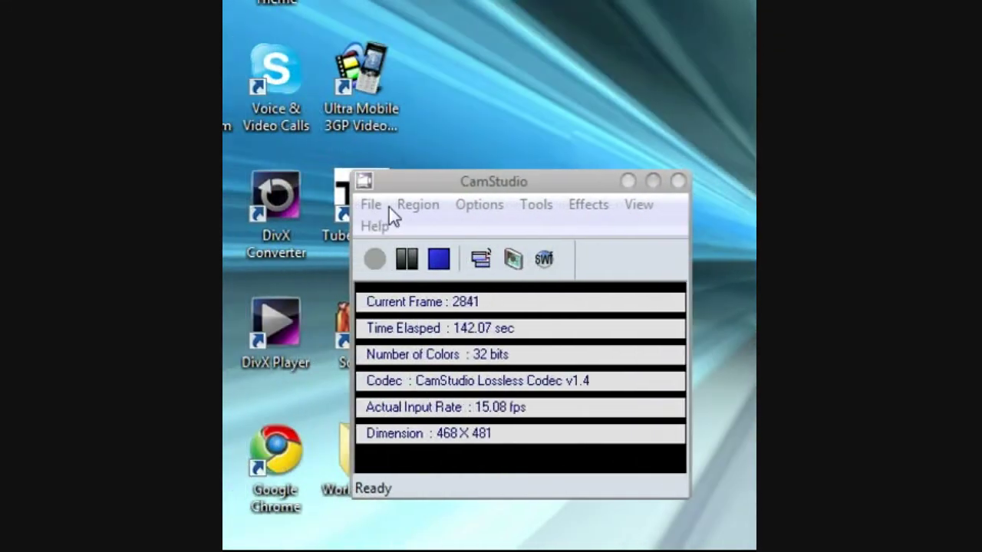
{"action": "left_click", "coordinate": [417, 206]}
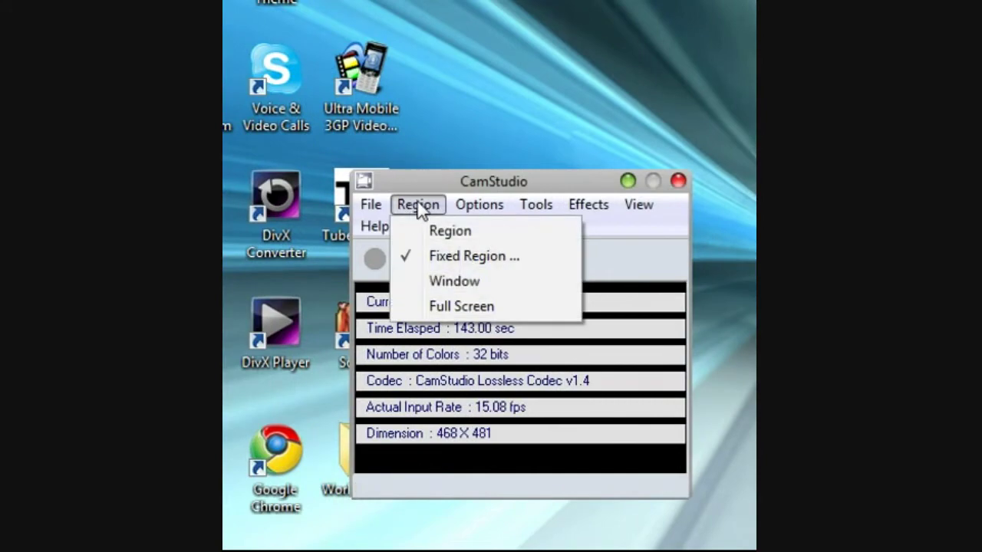
{"action": "mouse_move", "coordinate": [475, 208]}
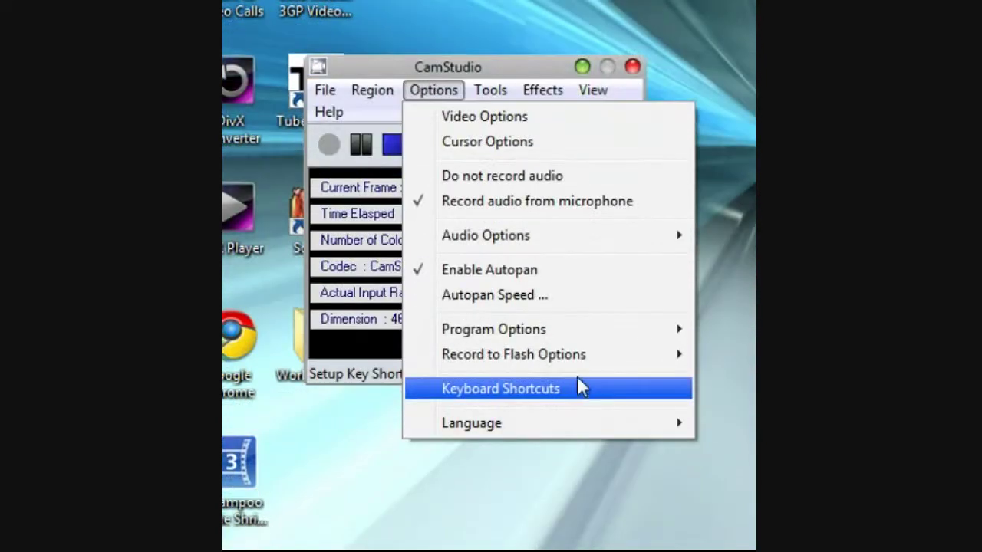
- Look through Options > Program Options and close the menus without changing anything
{"action": "mouse_move", "coordinate": [633, 479]}
{"action": "mouse_move", "coordinate": [575, 335]}
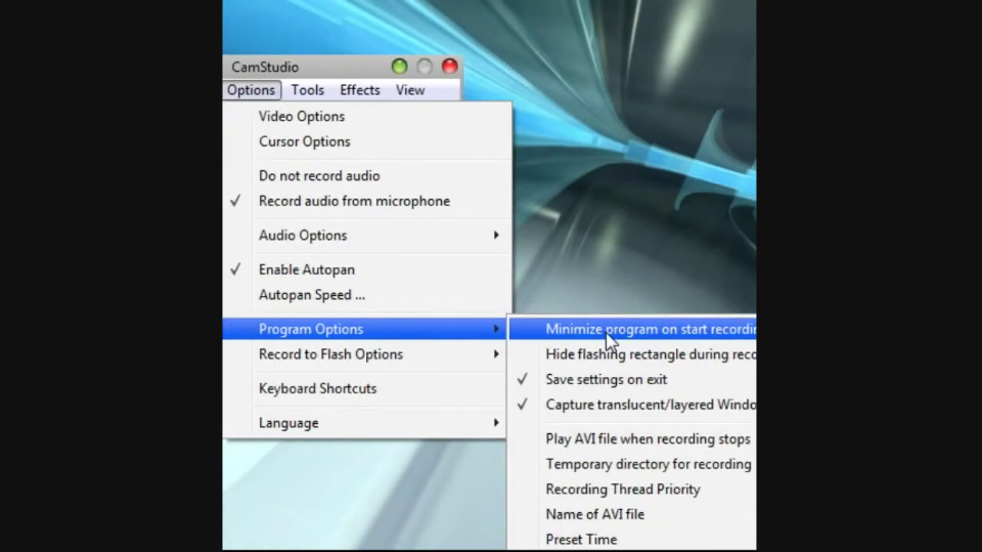
{"action": "left_click", "coordinate": [187, 263]}
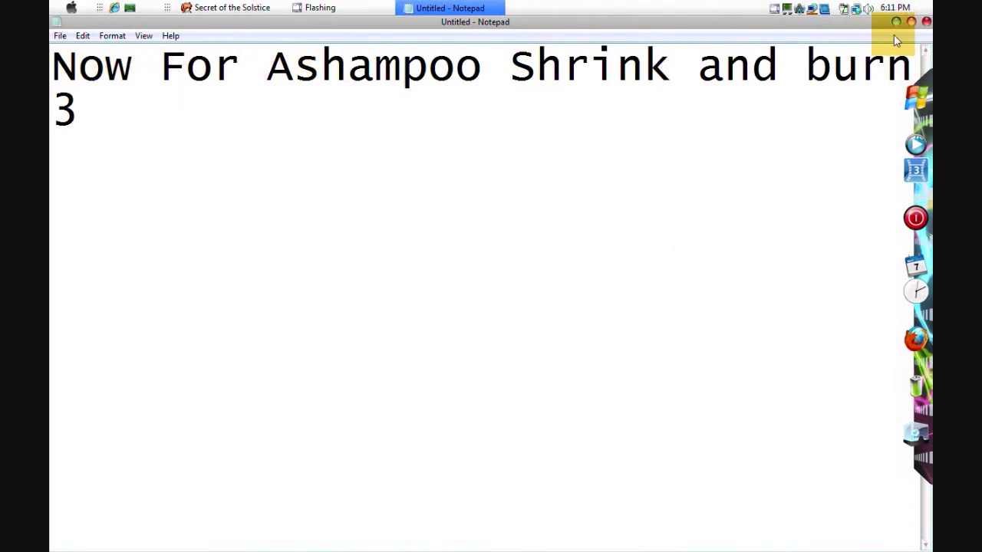
- Launch Ashampoo, keep CamStudio's fixed region at 468 by 481, and minimize CamStudio
{"action": "left_click", "coordinate": [911, 168]}
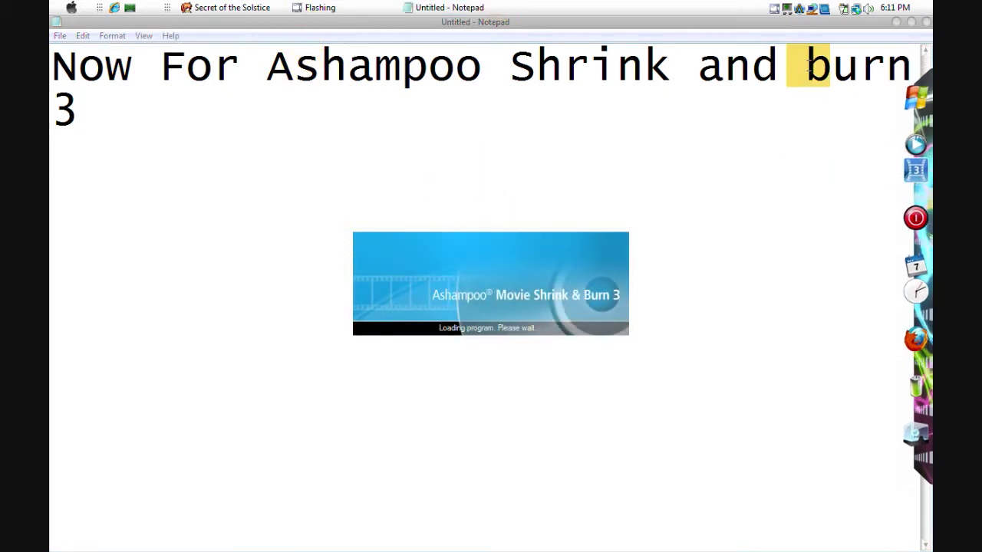
{"action": "left_click", "coordinate": [774, 9]}
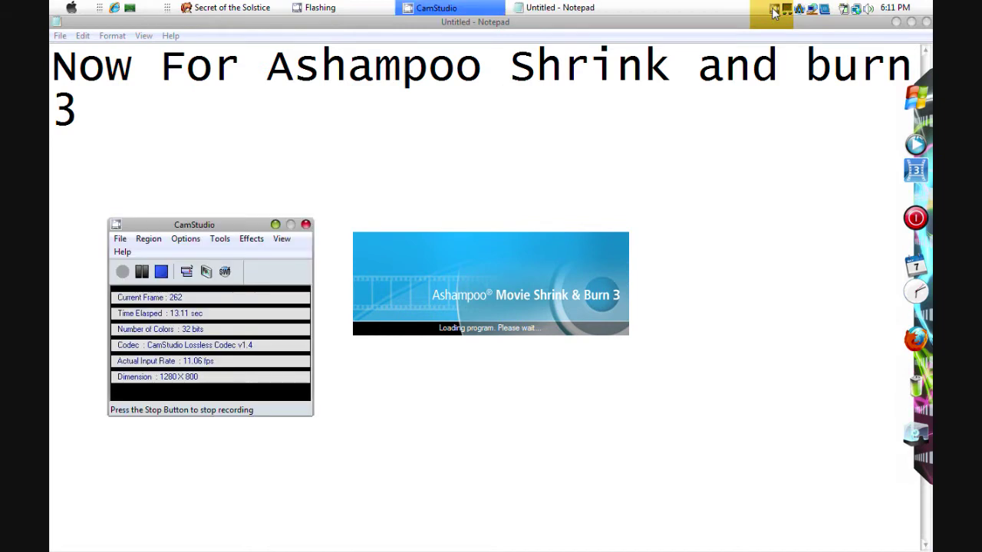
{"action": "left_click", "coordinate": [184, 238]}
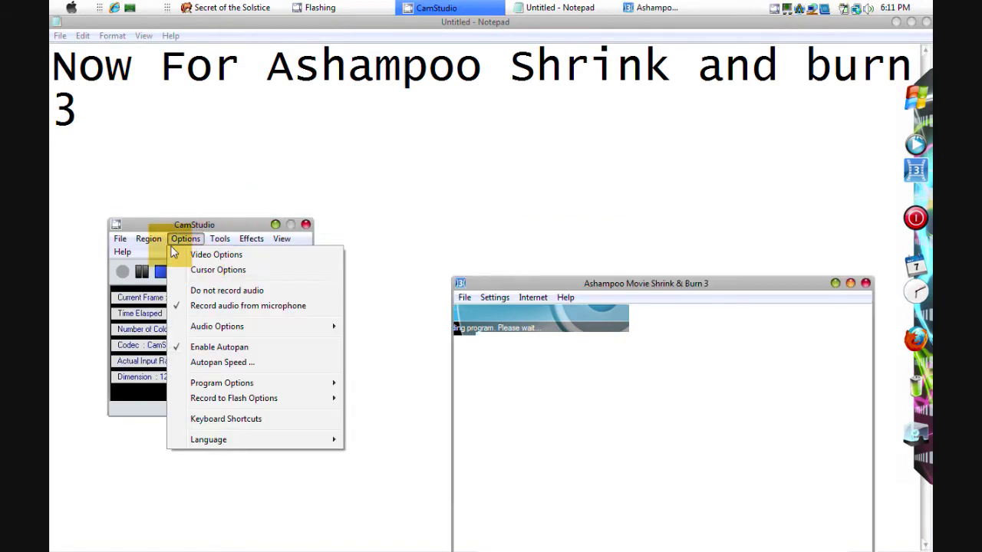
{"action": "mouse_move", "coordinate": [150, 238]}
{"action": "left_click", "coordinate": [204, 267]}
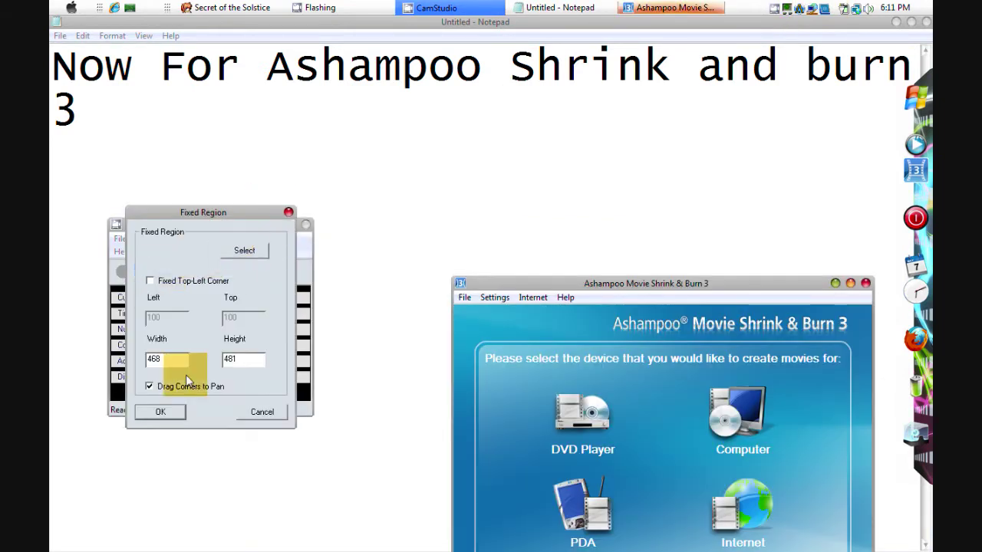
{"action": "left_click", "coordinate": [160, 412]}
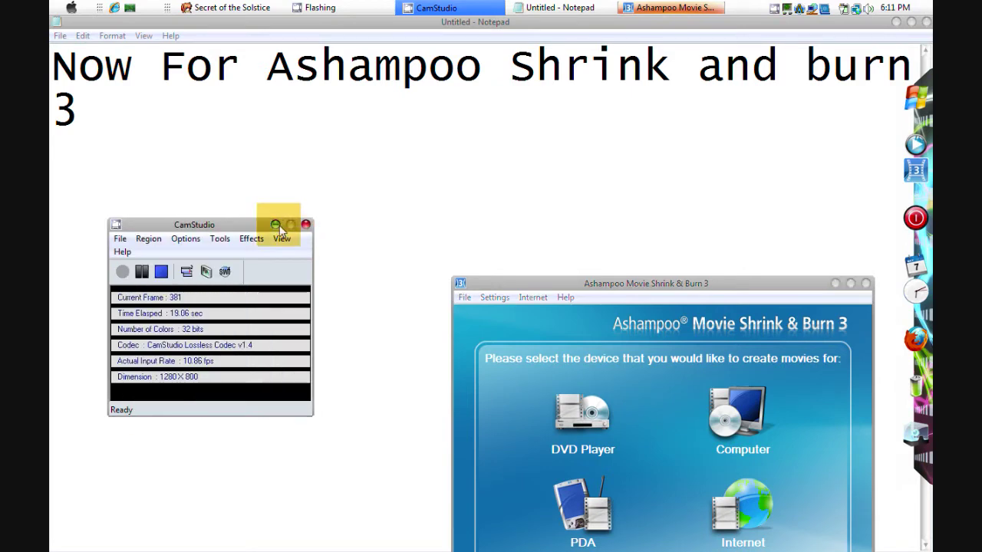
{"action": "left_click", "coordinate": [276, 224]}
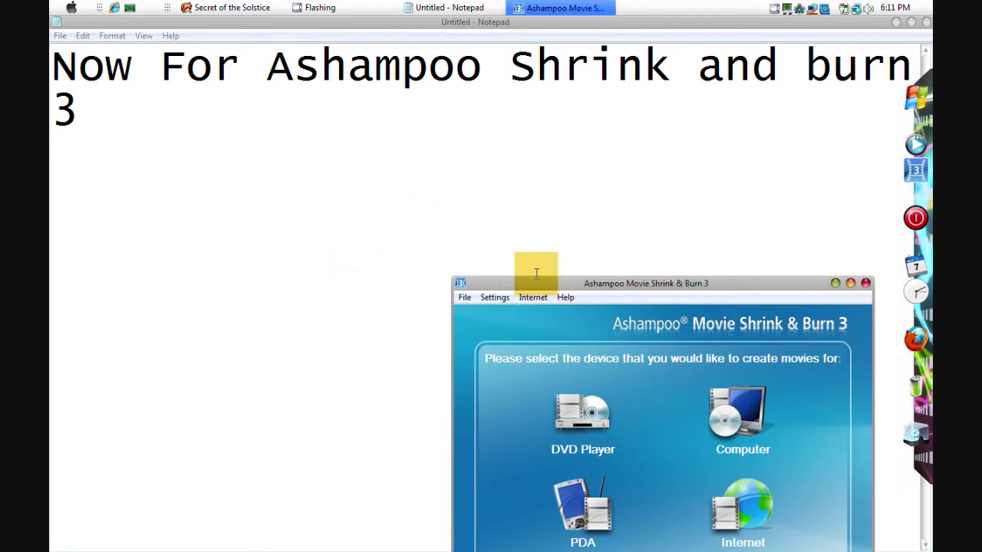
- Move the Ashampoo window up and choose Computer > Create movie files
{"action": "left_click_drag", "start_coordinate": [540, 286], "coordinate": [496, 170]}
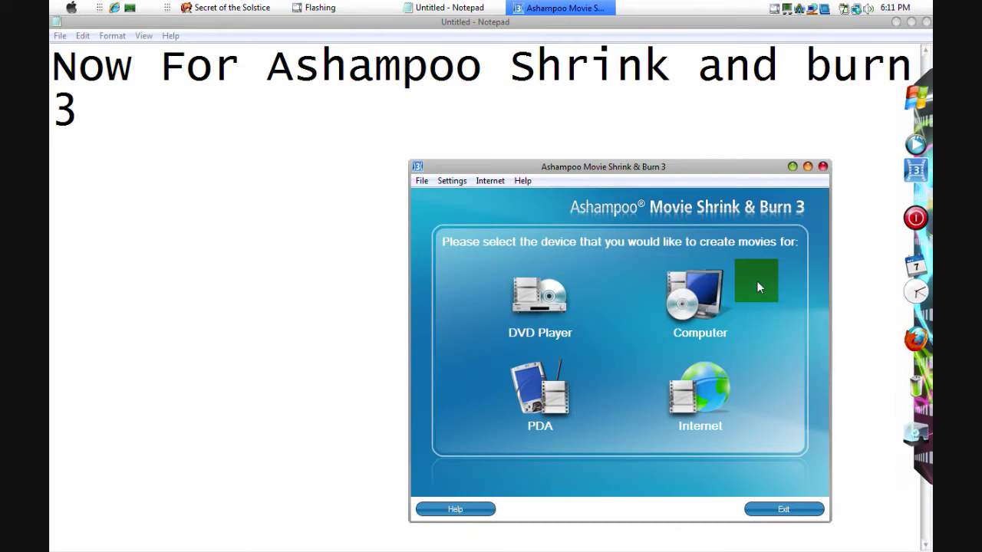
{"action": "left_click", "coordinate": [708, 265]}
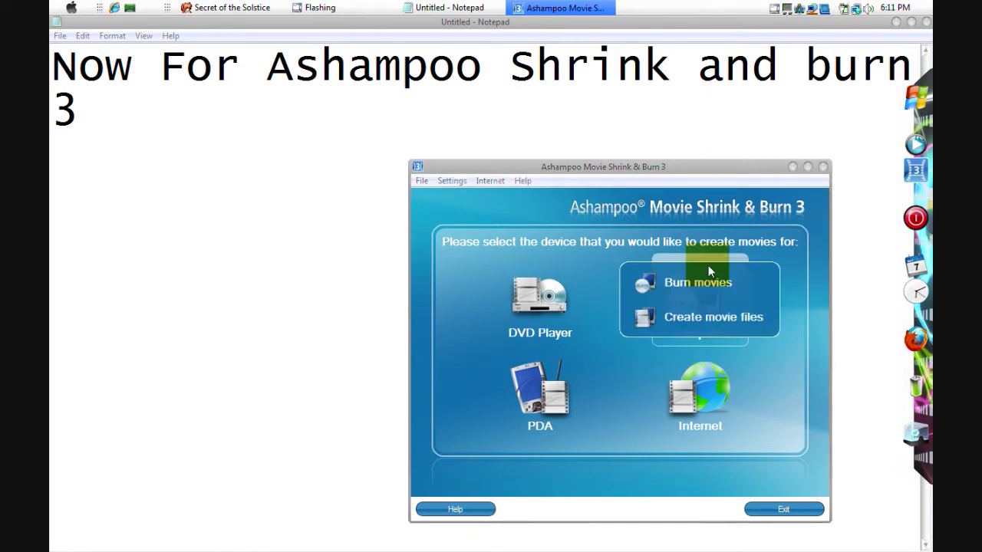
{"action": "left_click", "coordinate": [697, 313]}
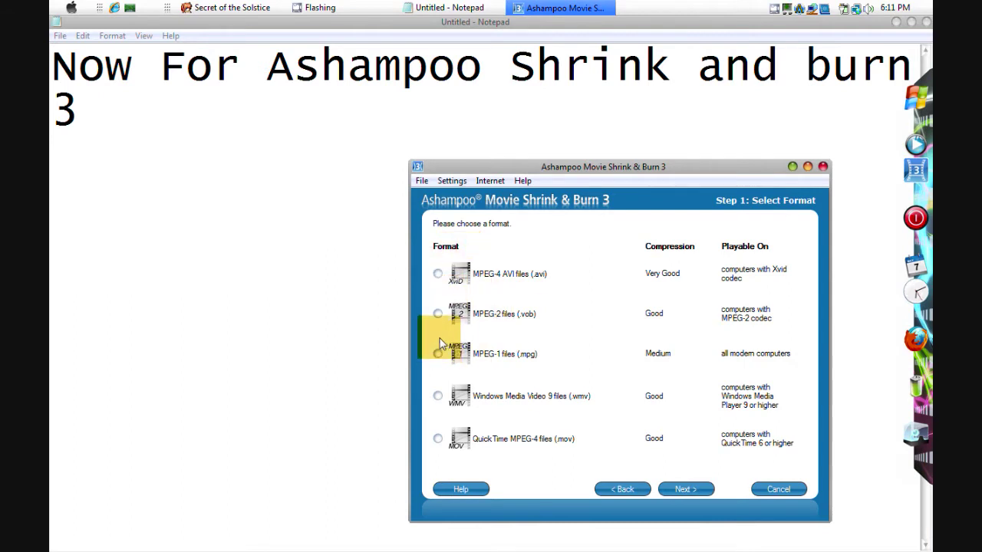
- Pick MPEG-4 AVI files (.avi) as output, go to Step 2, and start adding a movie
{"action": "left_click", "coordinate": [440, 275]}
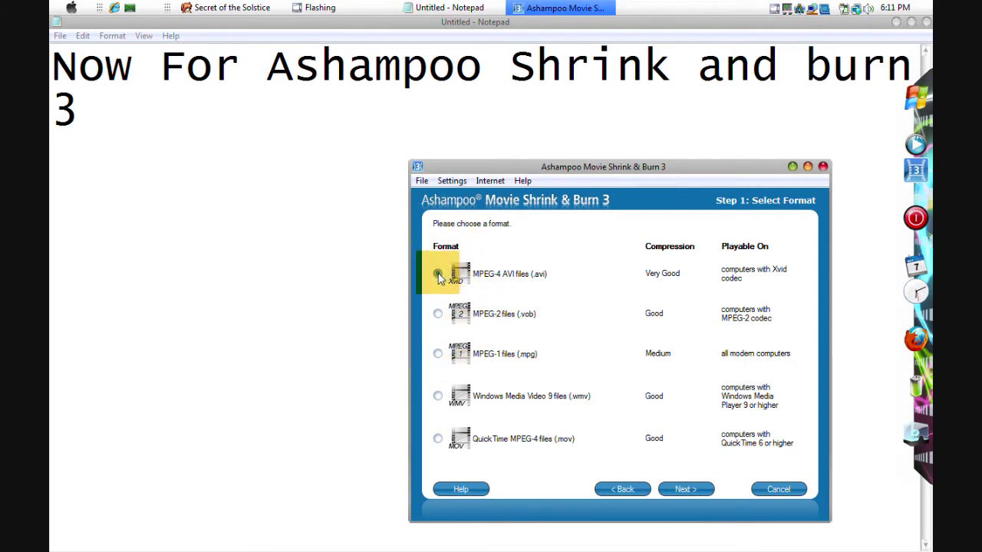
{"action": "left_click", "coordinate": [684, 490]}
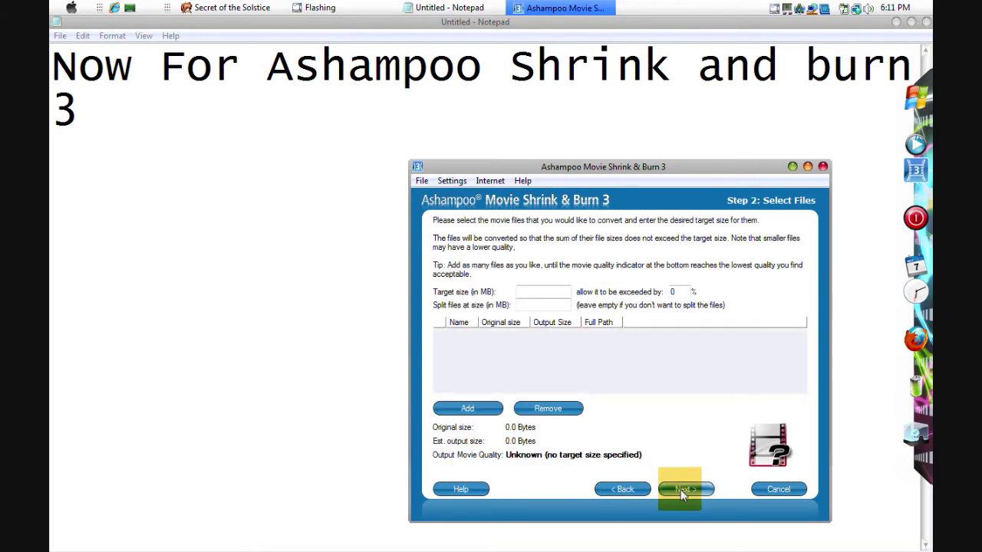
{"action": "left_click", "coordinate": [468, 410]}
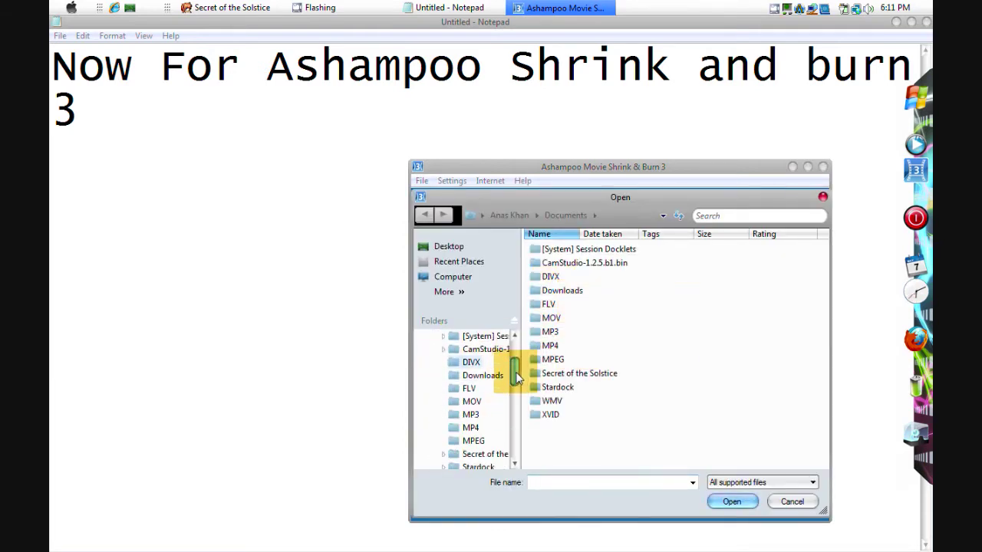
- Add the avi recording from the Stuff For Windows moviemaker folder, showing all file types
{"action": "left_click_drag", "start_coordinate": [516, 376], "coordinate": [493, 333]}
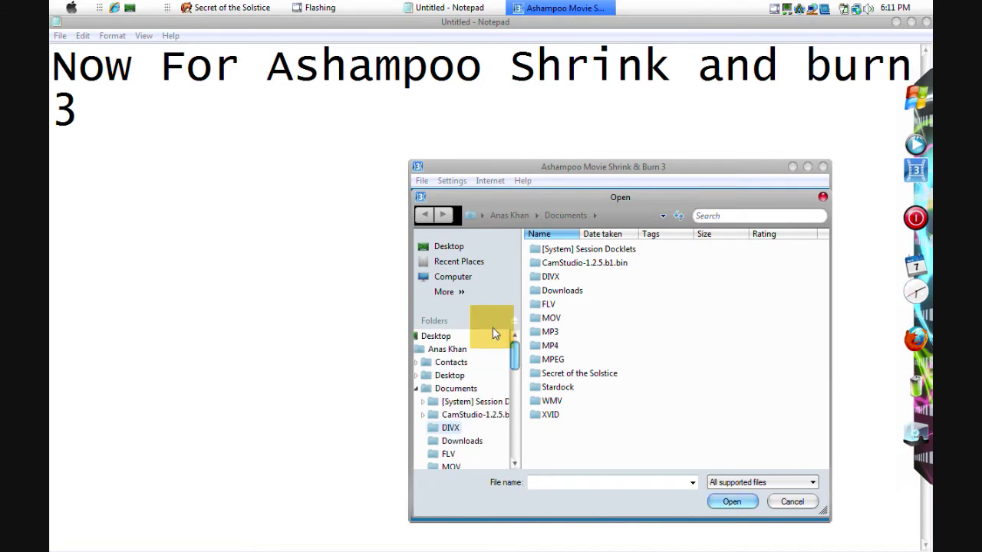
{"action": "left_click", "coordinate": [449, 349]}
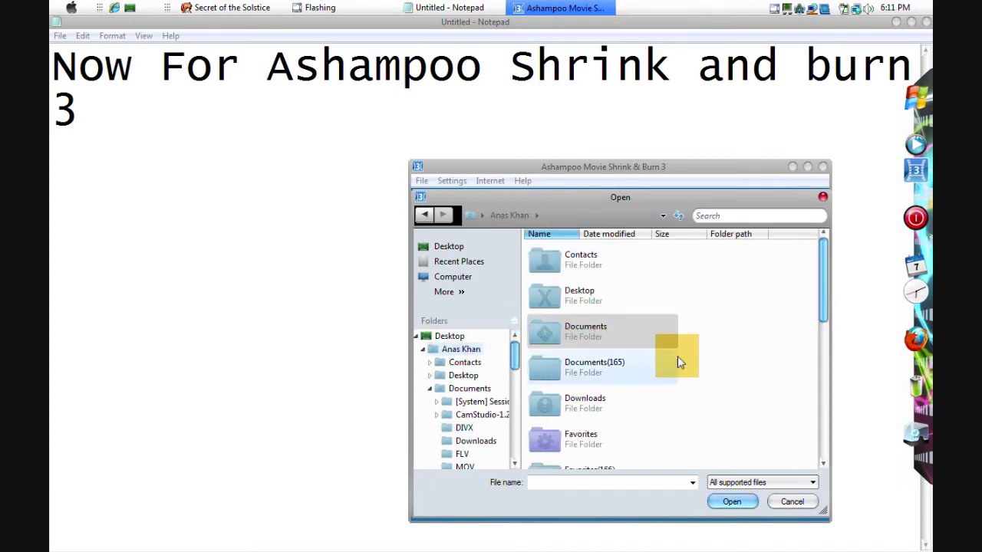
{"action": "left_click_drag", "start_coordinate": [822, 265], "coordinate": [824, 414]}
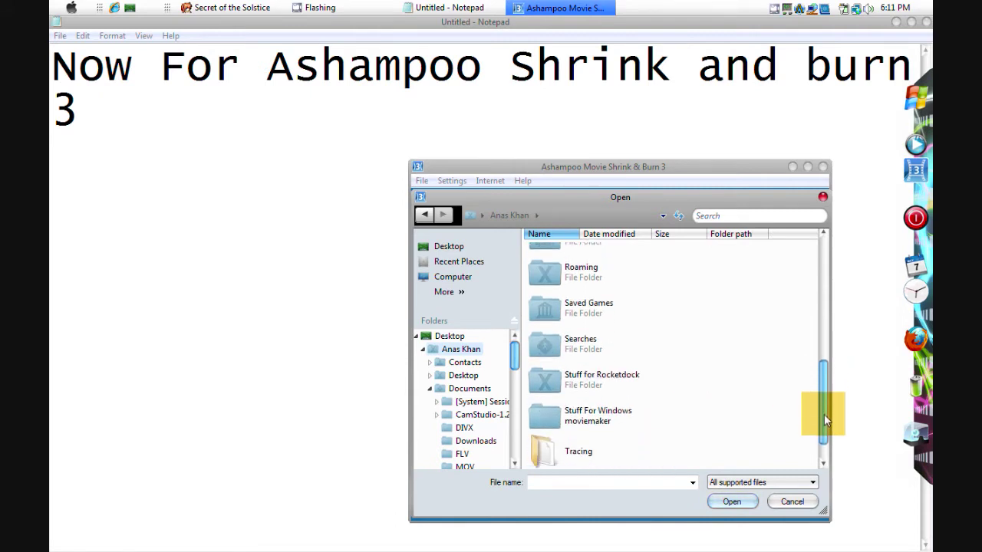
{"action": "double_click", "coordinate": [644, 428]}
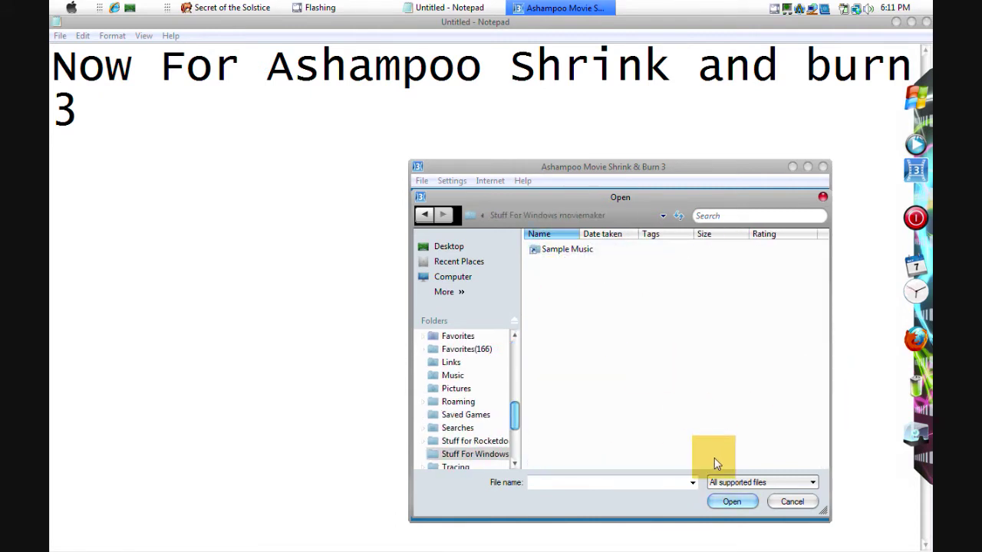
{"action": "left_click", "coordinate": [717, 483]}
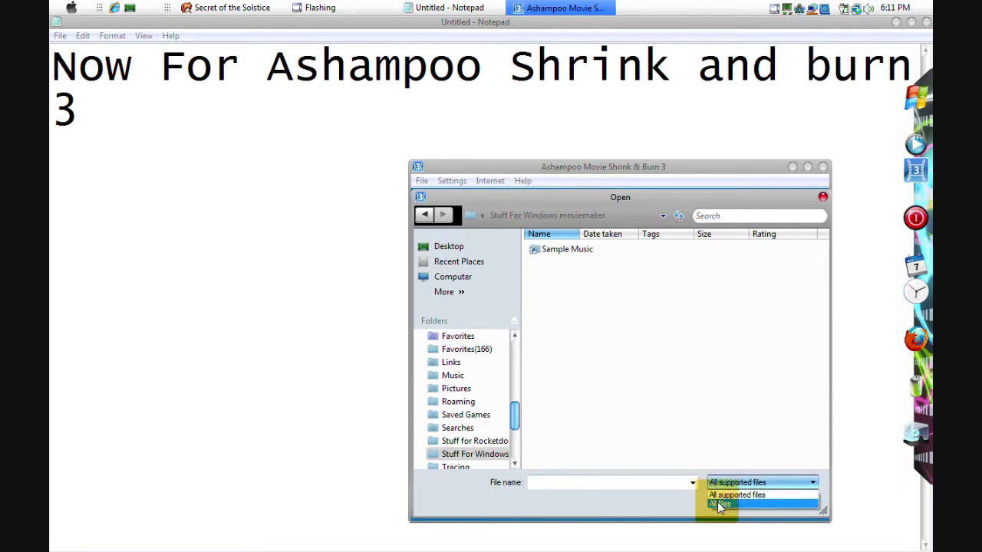
{"action": "left_click", "coordinate": [721, 505]}
{"action": "left_click", "coordinate": [602, 277]}
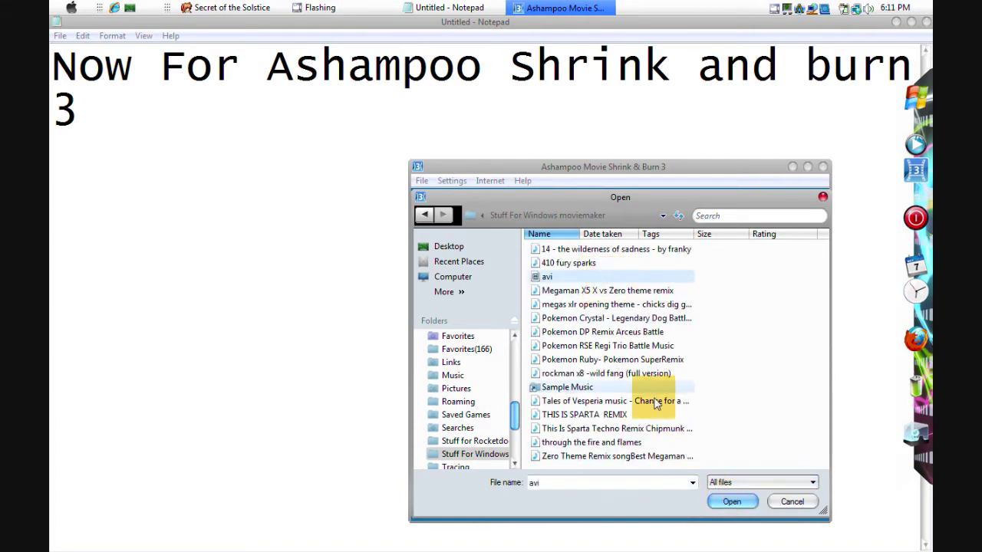
{"action": "left_click", "coordinate": [713, 506]}
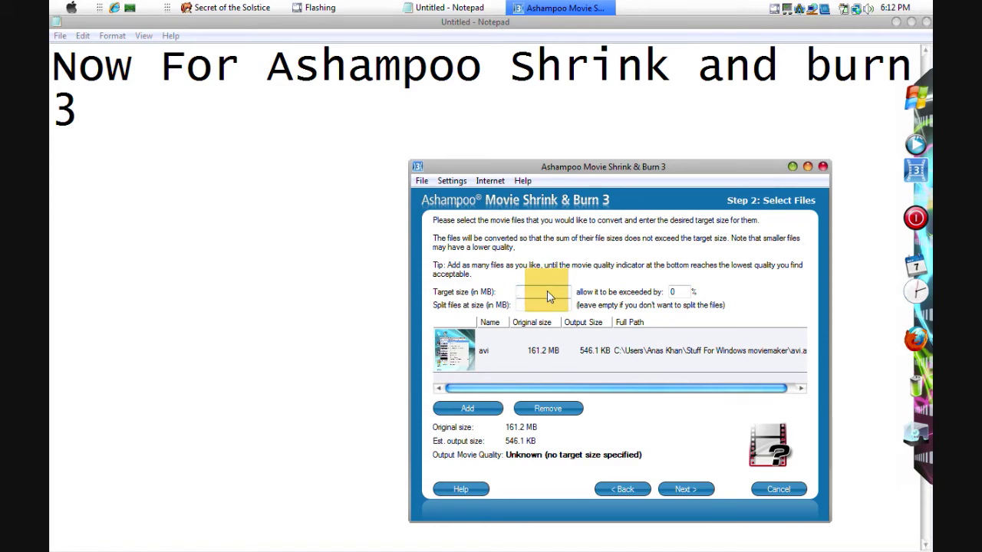
- Set a 50 MB target size with 2% allowed overrun and advance to Options
{"action": "type", "text": "50m"}
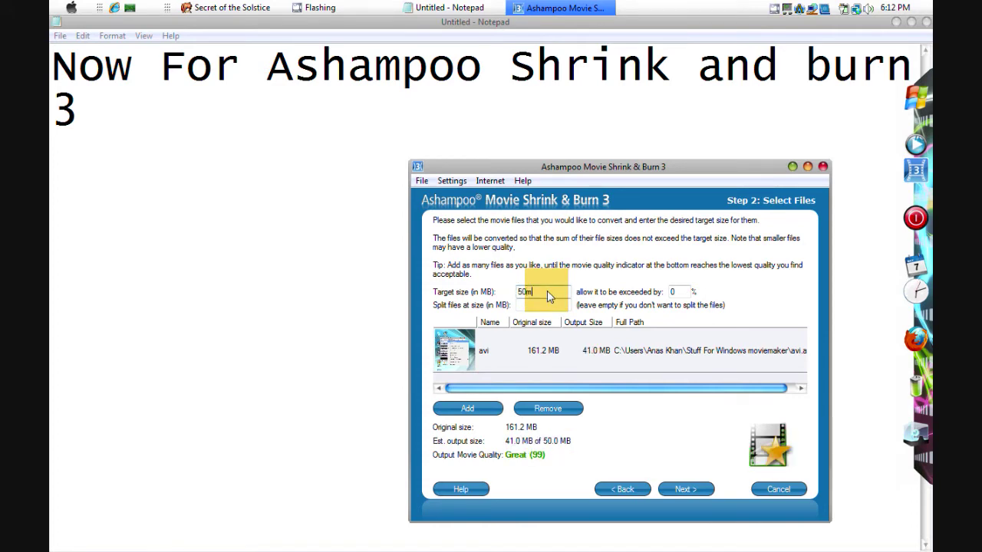
{"action": "key", "text": "BackSpace"}
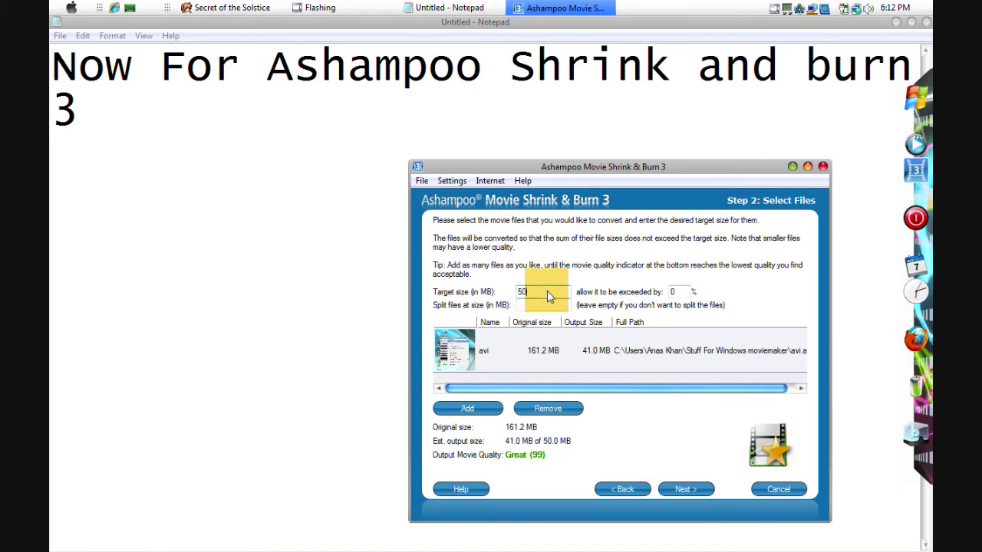
{"action": "left_click", "coordinate": [683, 293]}
{"action": "double_click", "coordinate": [685, 295]}
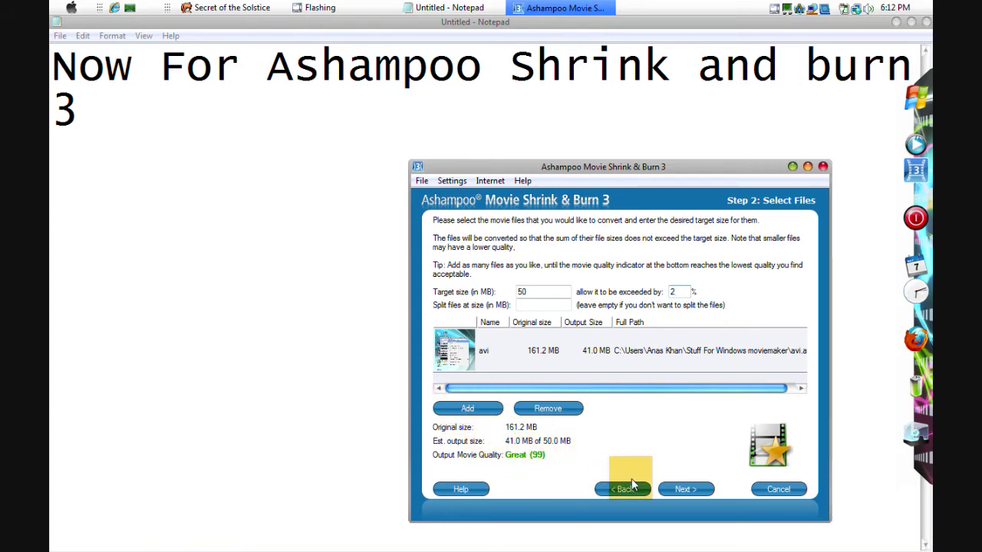
{"action": "left_click", "coordinate": [675, 490]}
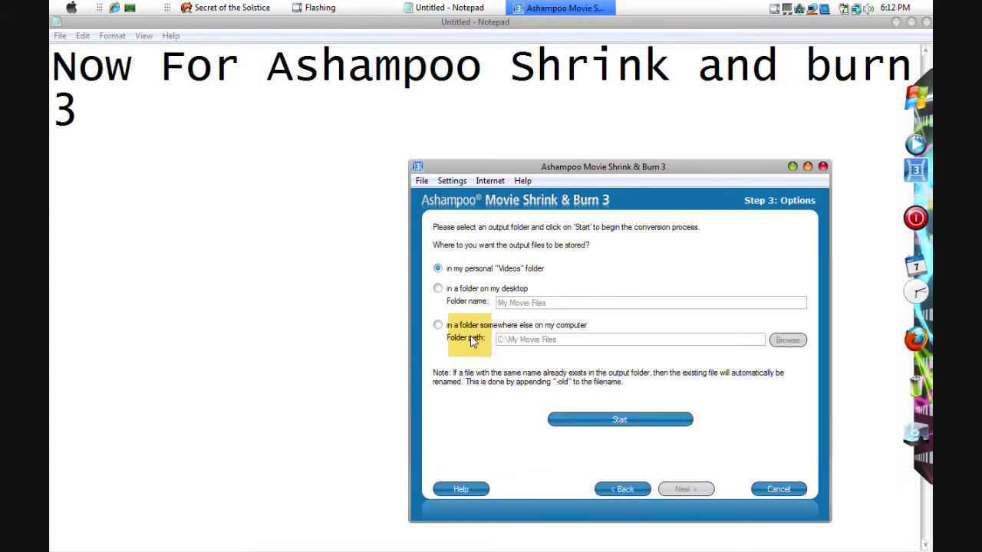
- Save output to the Stuff For Windows moviemaker folder, then return to Step 2
{"action": "left_click", "coordinate": [438, 289]}
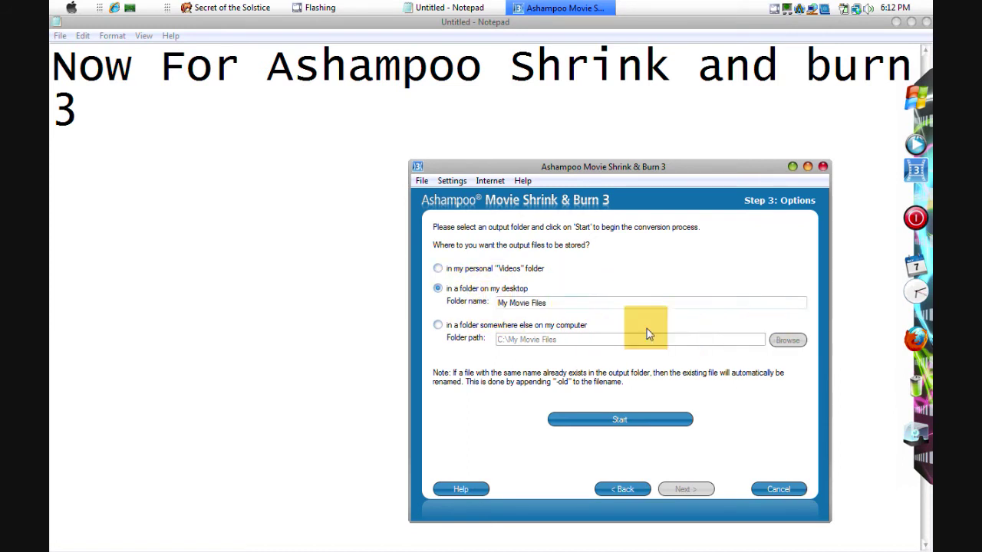
{"action": "left_click", "coordinate": [442, 327]}
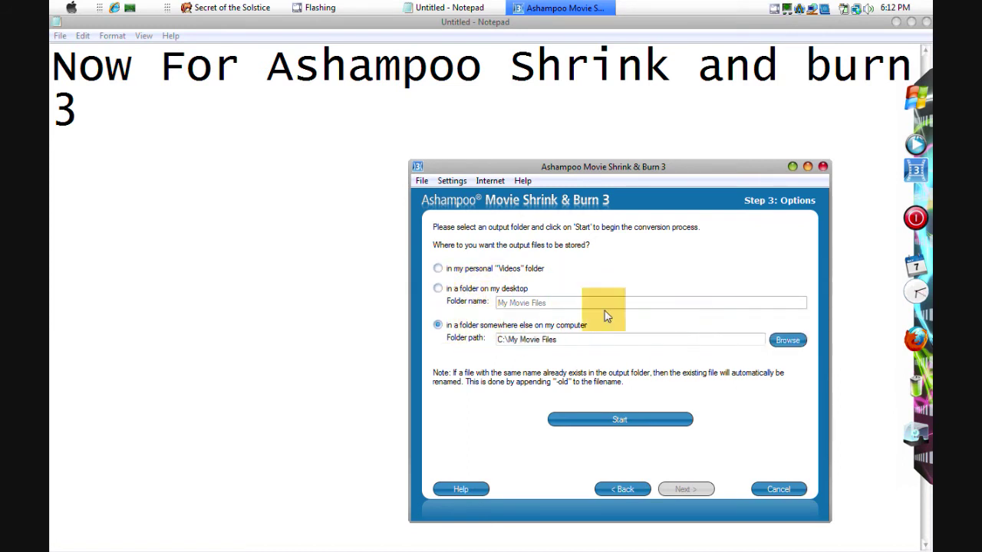
{"action": "left_click", "coordinate": [787, 340]}
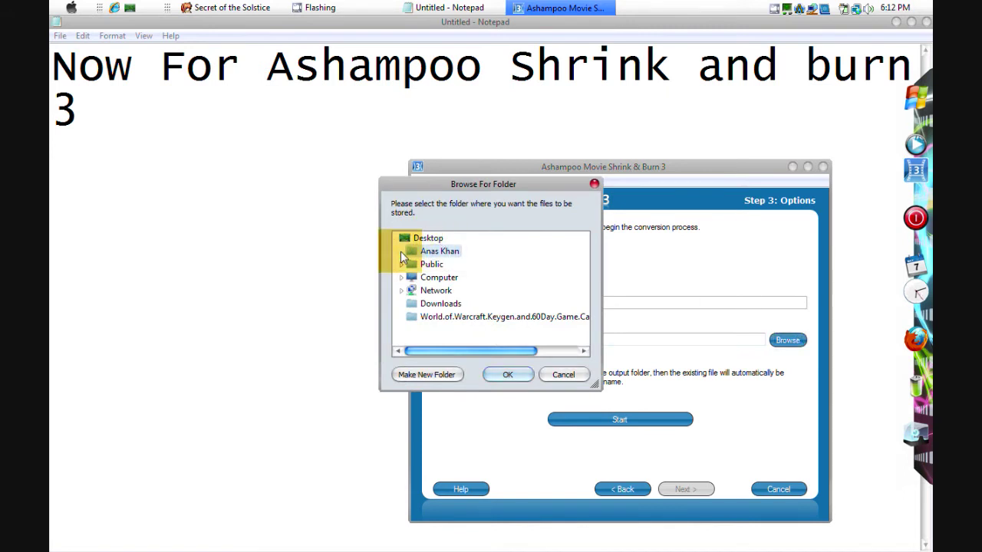
{"action": "double_click", "coordinate": [407, 251]}
{"action": "left_click_drag", "start_coordinate": [581, 275], "coordinate": [588, 307]}
{"action": "left_click", "coordinate": [520, 304]}
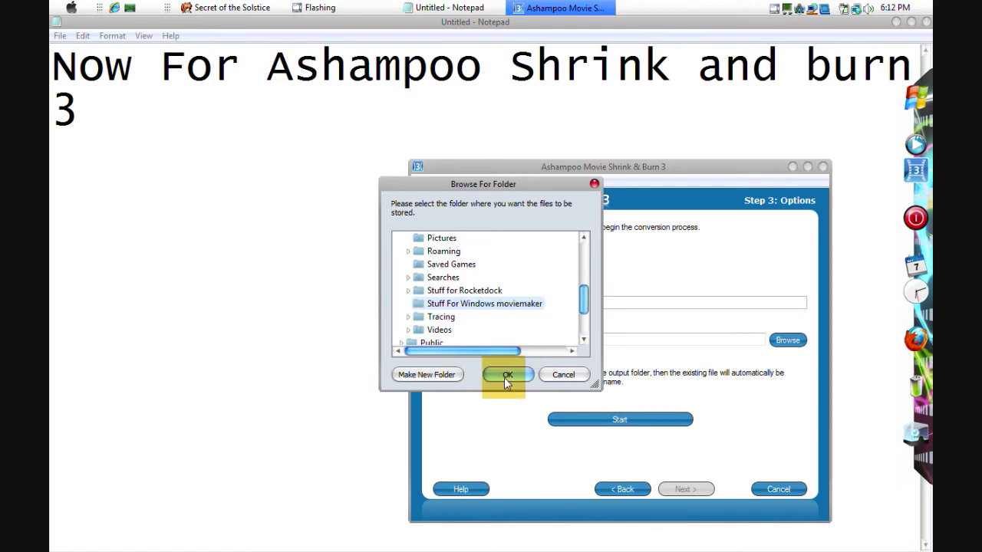
{"action": "left_click", "coordinate": [505, 375]}
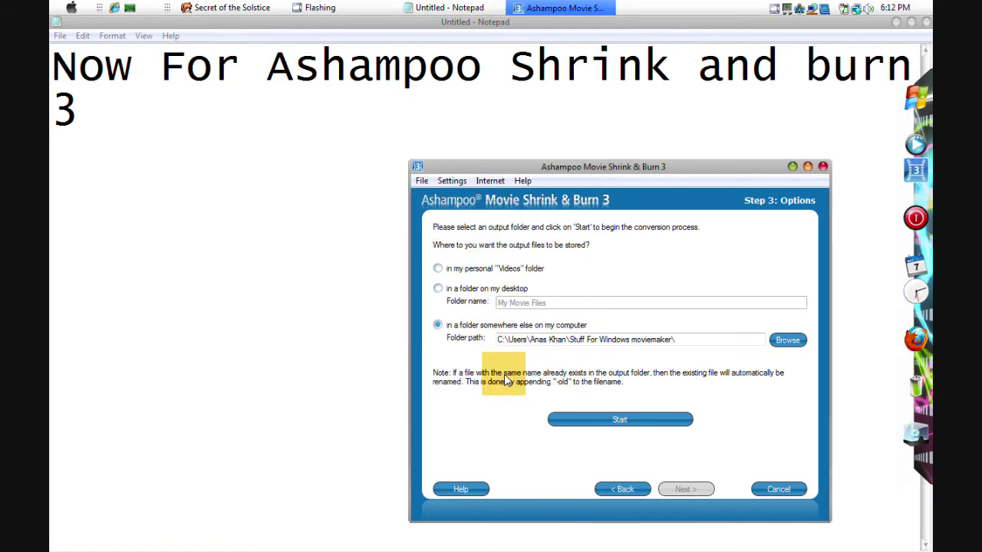
{"action": "left_click", "coordinate": [619, 495]}
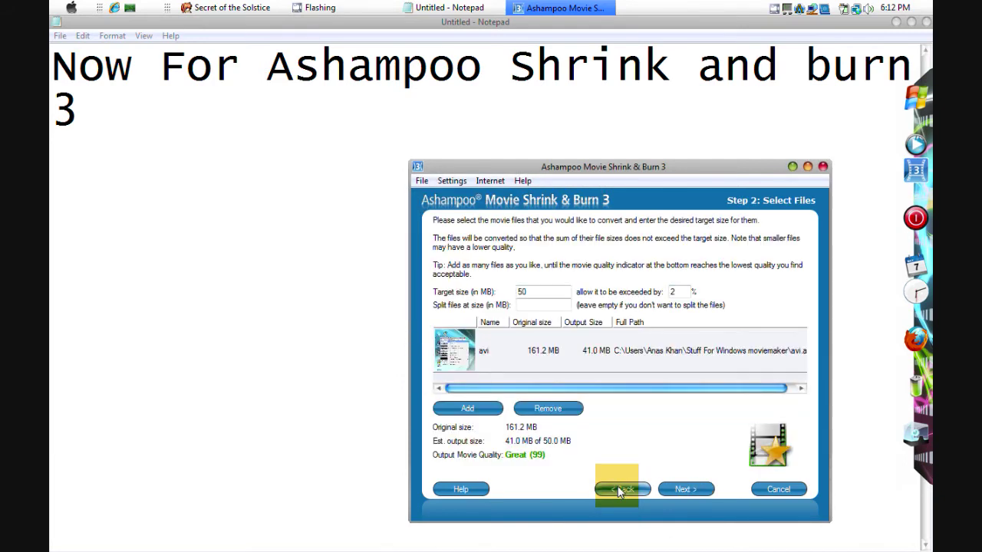
- Browse for movie files with All files shown, cancel without adding, and return to Step 3: Options
{"action": "left_click", "coordinate": [467, 408]}
{"action": "left_click", "coordinate": [758, 480]}
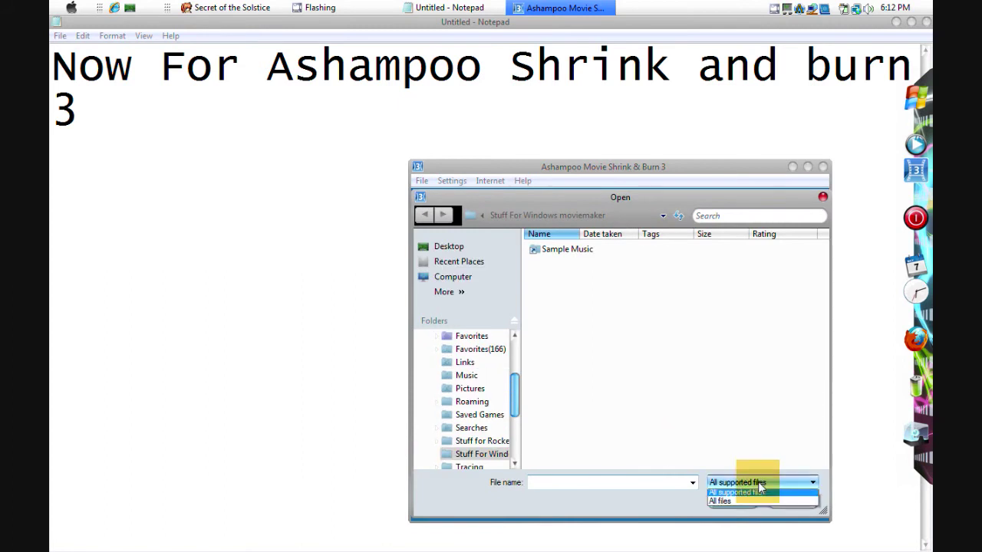
{"action": "left_click", "coordinate": [734, 506]}
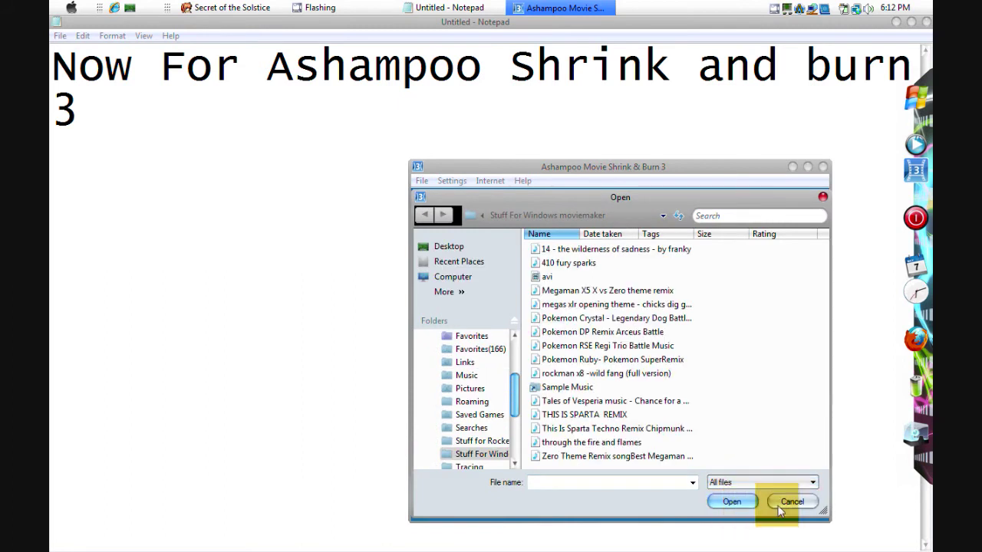
{"action": "left_click", "coordinate": [773, 502]}
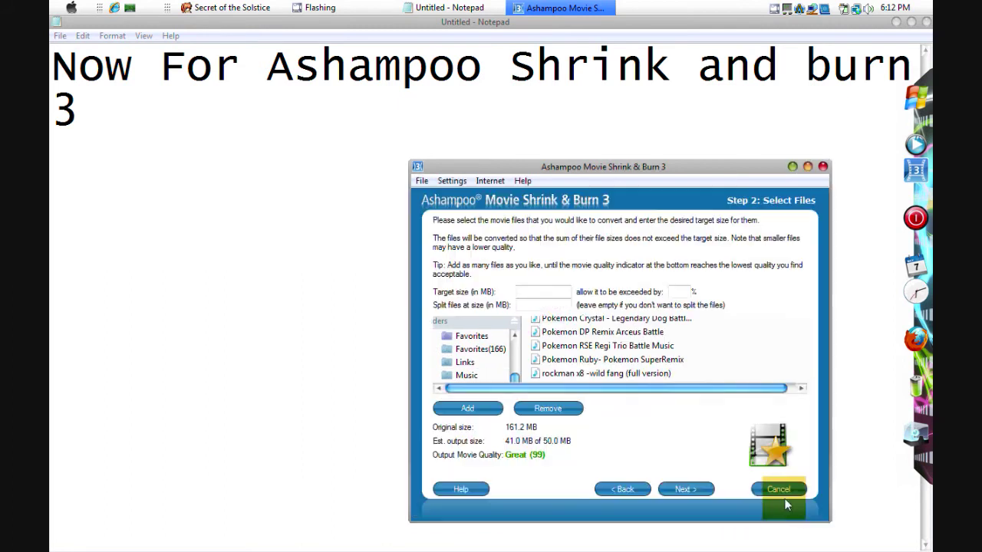
{"action": "left_click", "coordinate": [680, 489]}
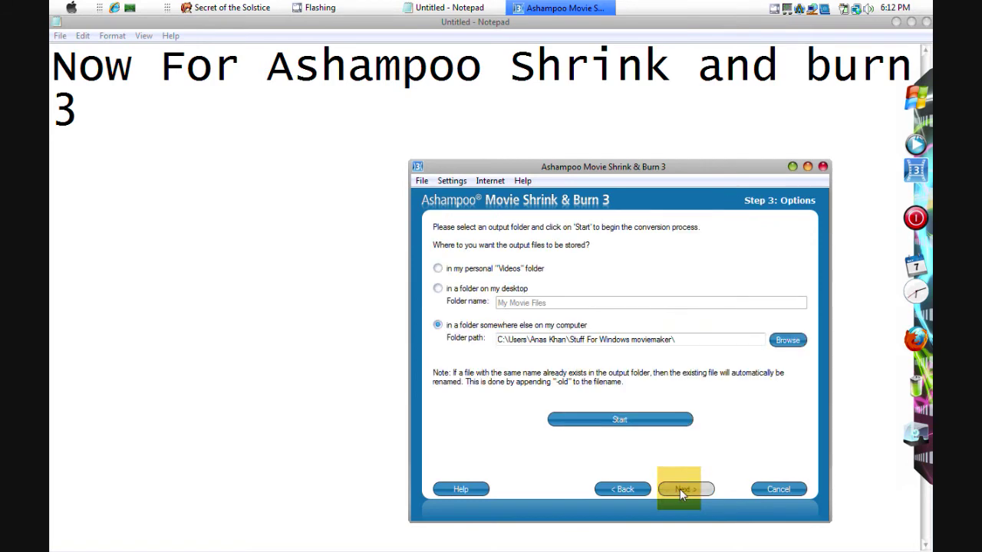
- Start converting avi.avi into the Stuff For Windows moviemaker folder
{"action": "left_click", "coordinate": [643, 422]}
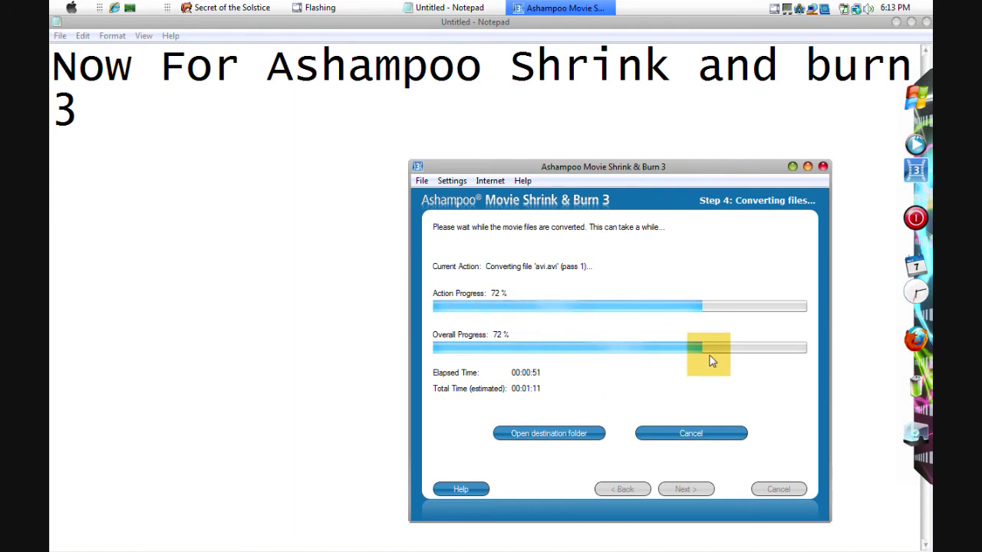
- Open and close Control Panel, then open the Stuff For Windows moviemaker destination folder after conversion
{"action": "key", "text": "super"}
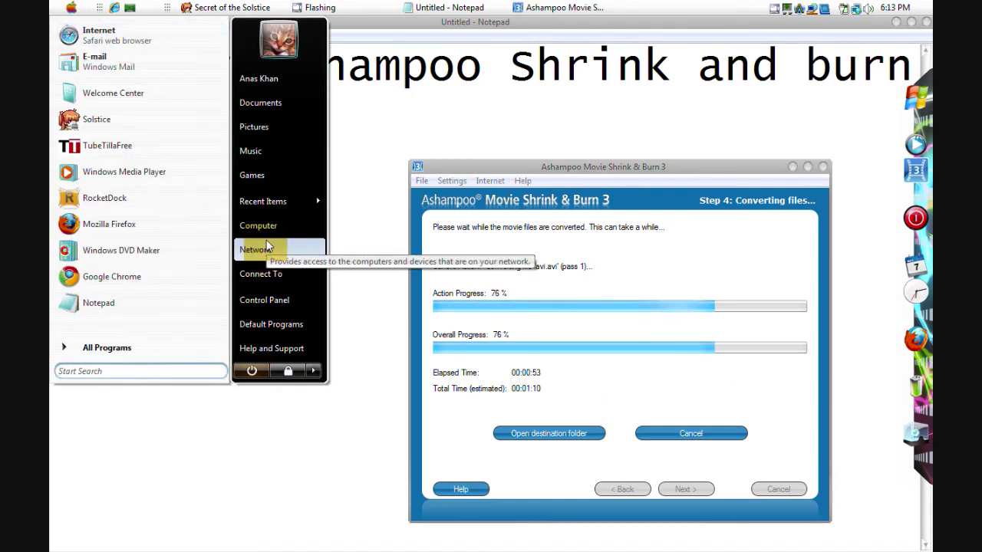
{"action": "key", "text": "super"}
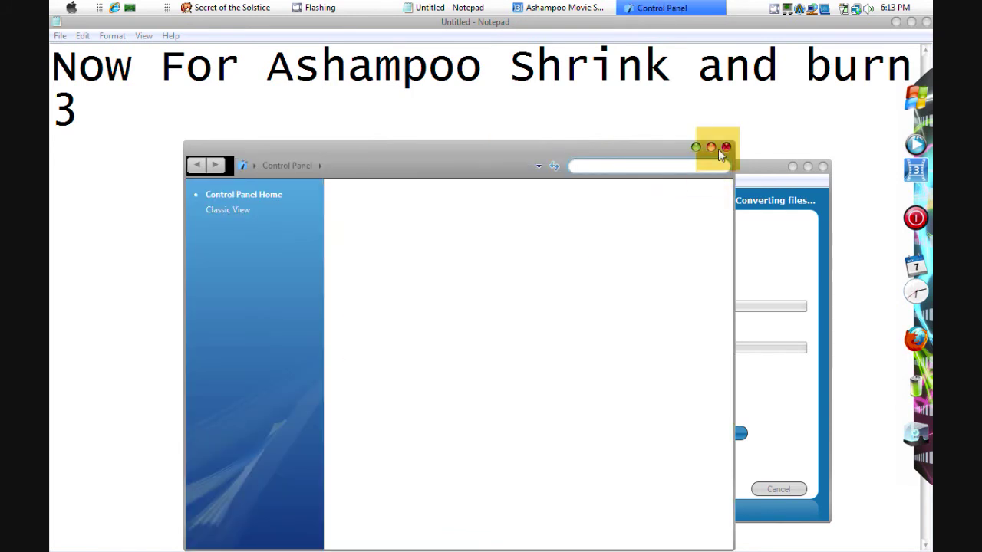
{"action": "left_click", "coordinate": [725, 147]}
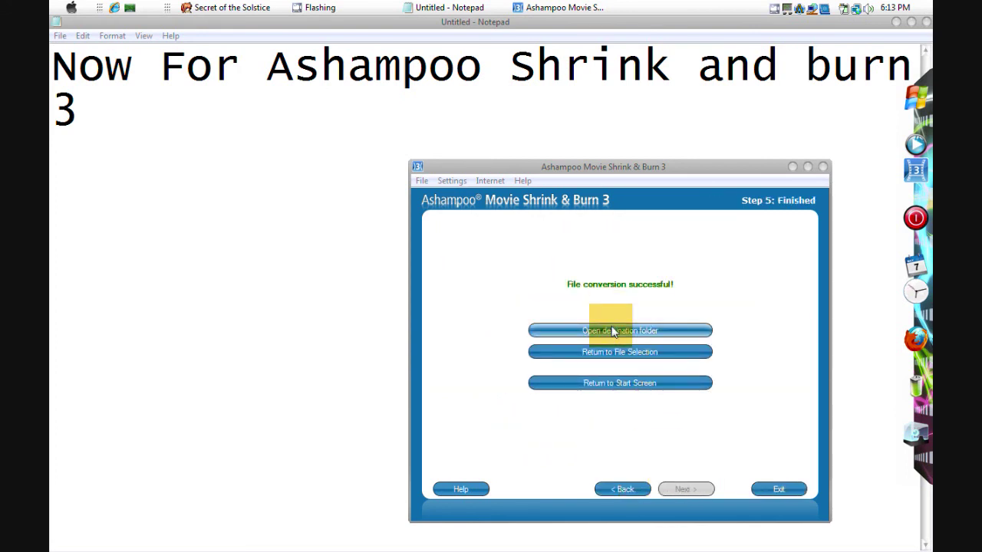
{"action": "left_click", "coordinate": [612, 331]}
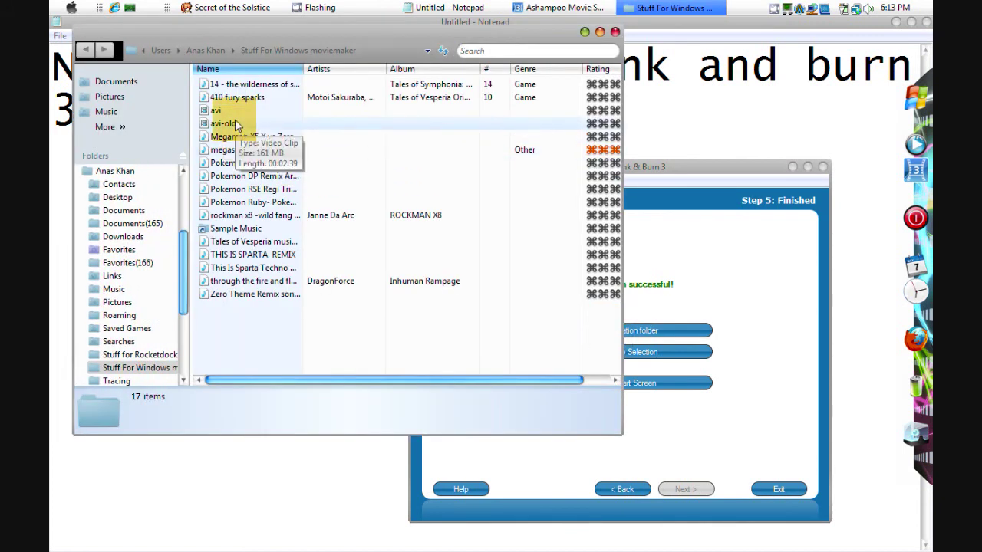
{"action": "left_click", "coordinate": [233, 124]}
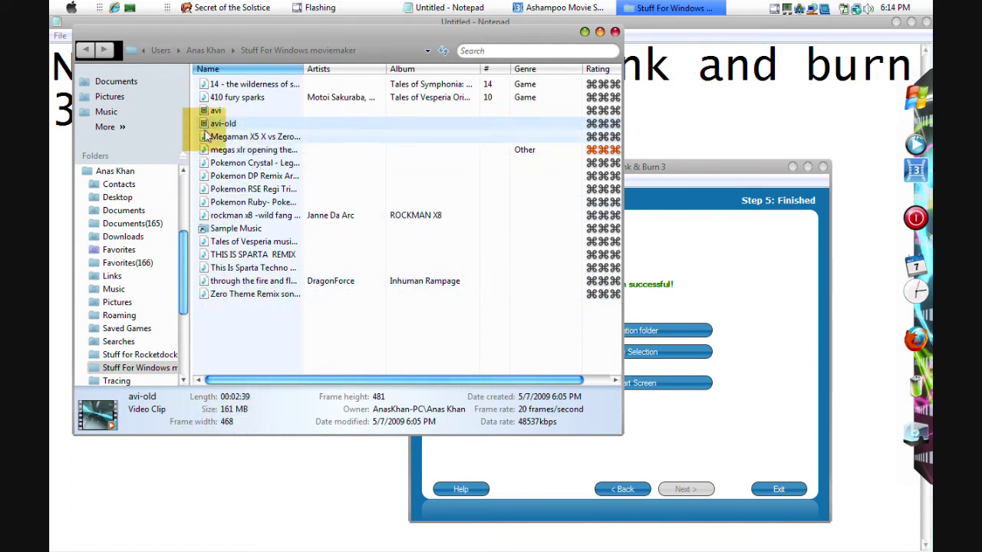
{"action": "left_click", "coordinate": [221, 110]}
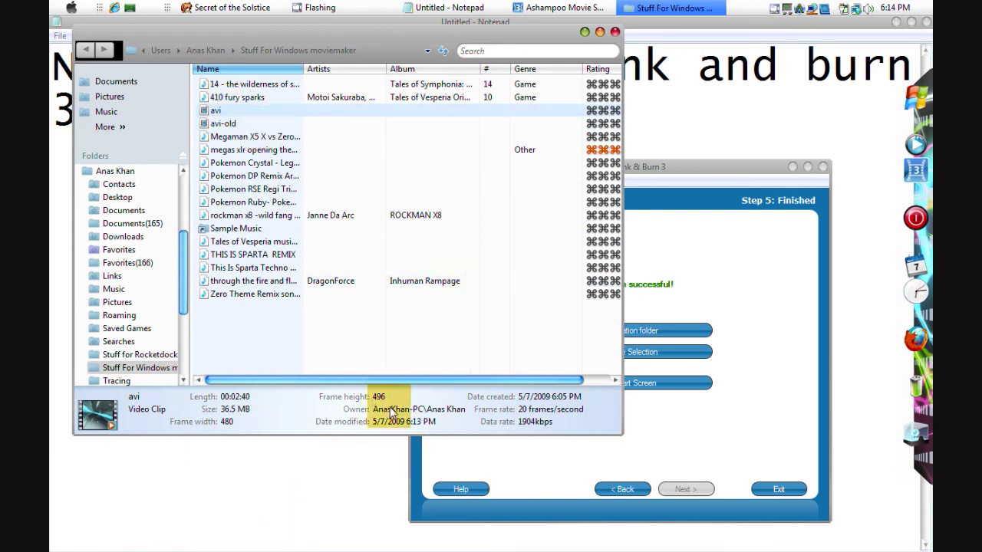
{"action": "left_click", "coordinate": [715, 376]}
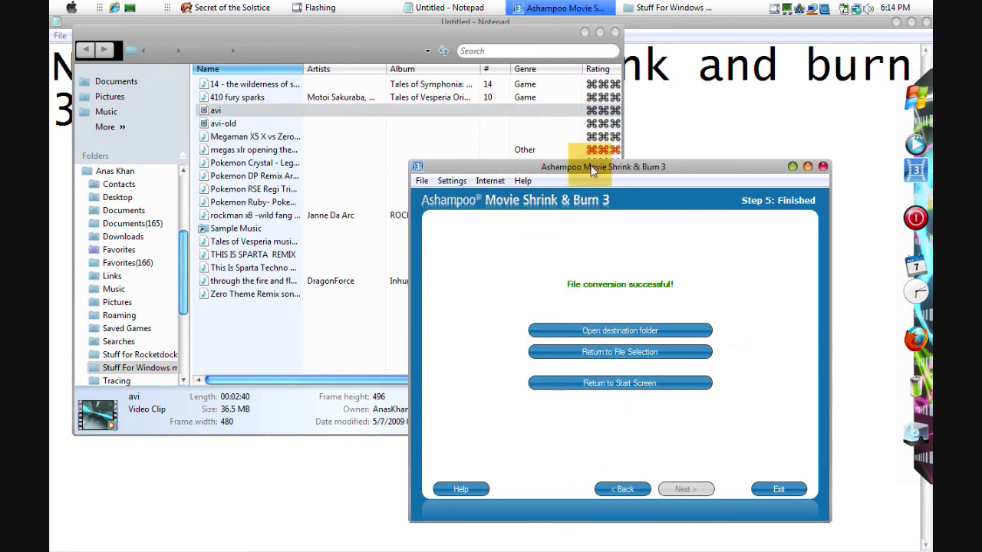
{"action": "left_click", "coordinate": [353, 314]}
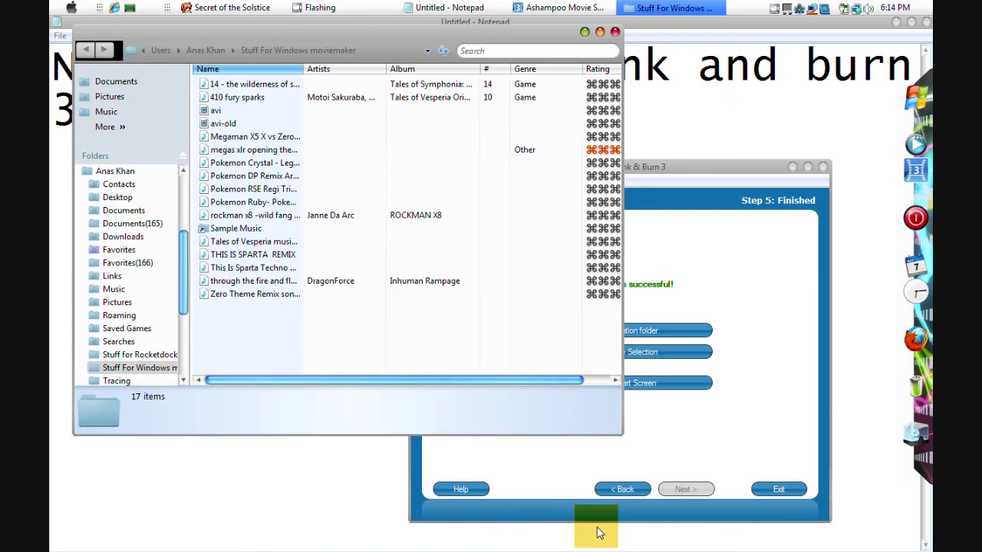